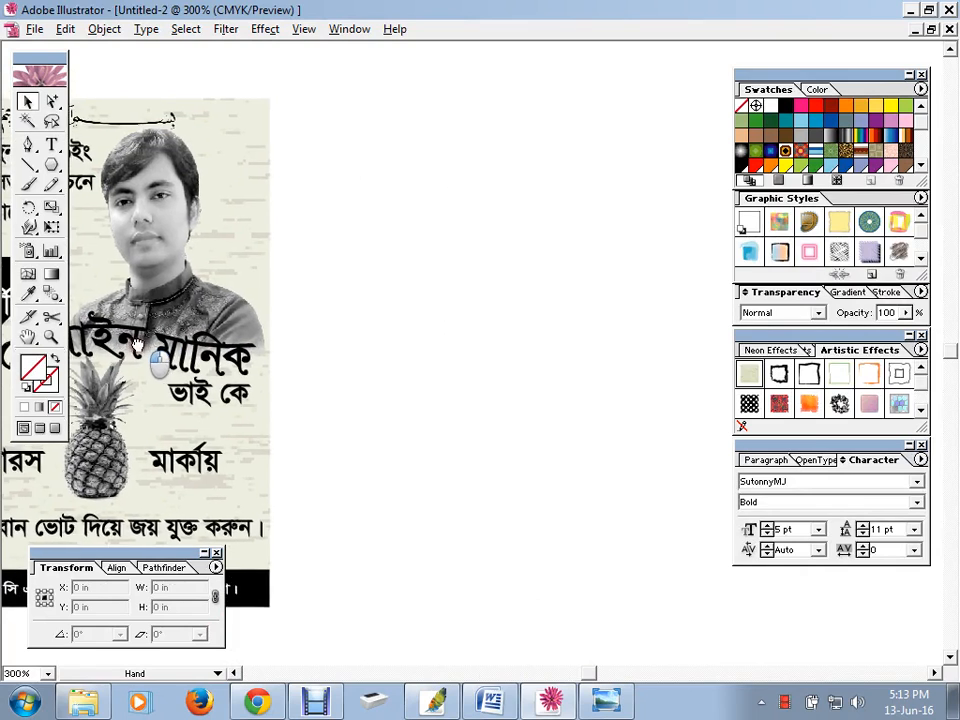
Choose the Rectangle Tool (M) from the shape tool flyout
{"action": "left_click_drag", "start_coordinate": [47, 167], "coordinate": [75, 163]}
Create a 1.42 in by 1.84 in rectangle on the canvas right of the poster
{"action": "left_click", "coordinate": [424, 229]}
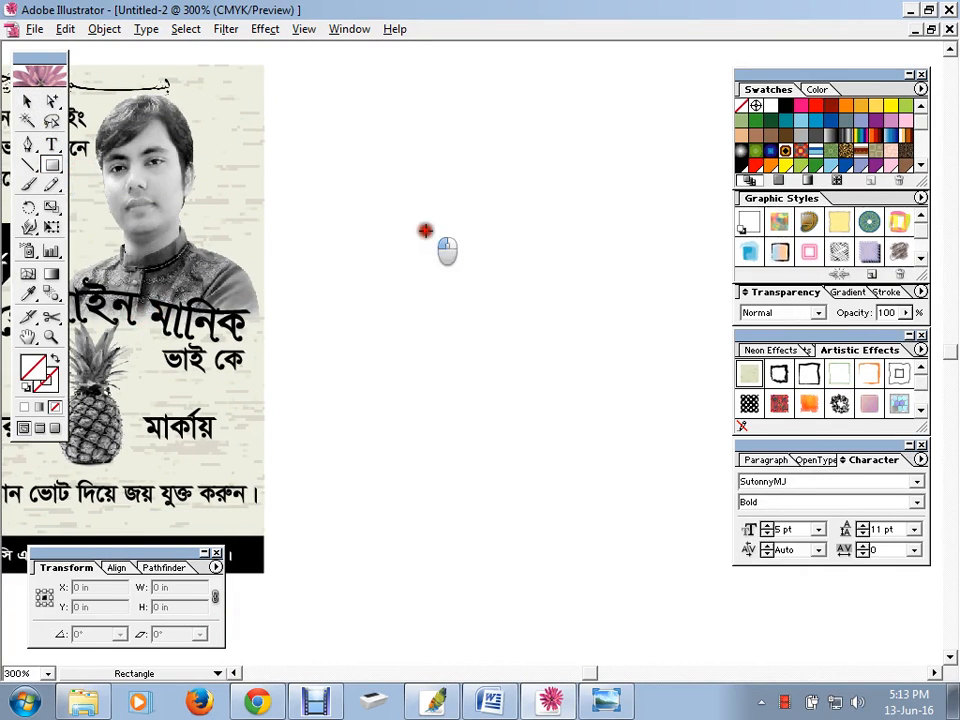
{"action": "left_click_drag", "start_coordinate": [418, 146], "coordinate": [467, 139]}
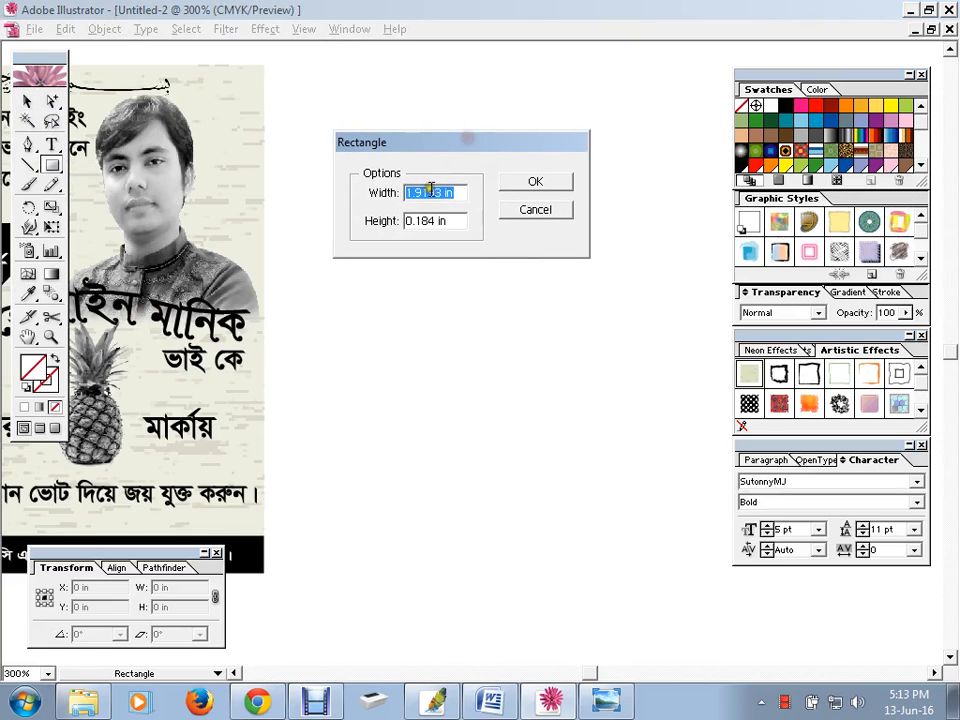
{"action": "left_click_drag", "start_coordinate": [444, 193], "coordinate": [362, 194]}
{"action": "type", "text": "1"}
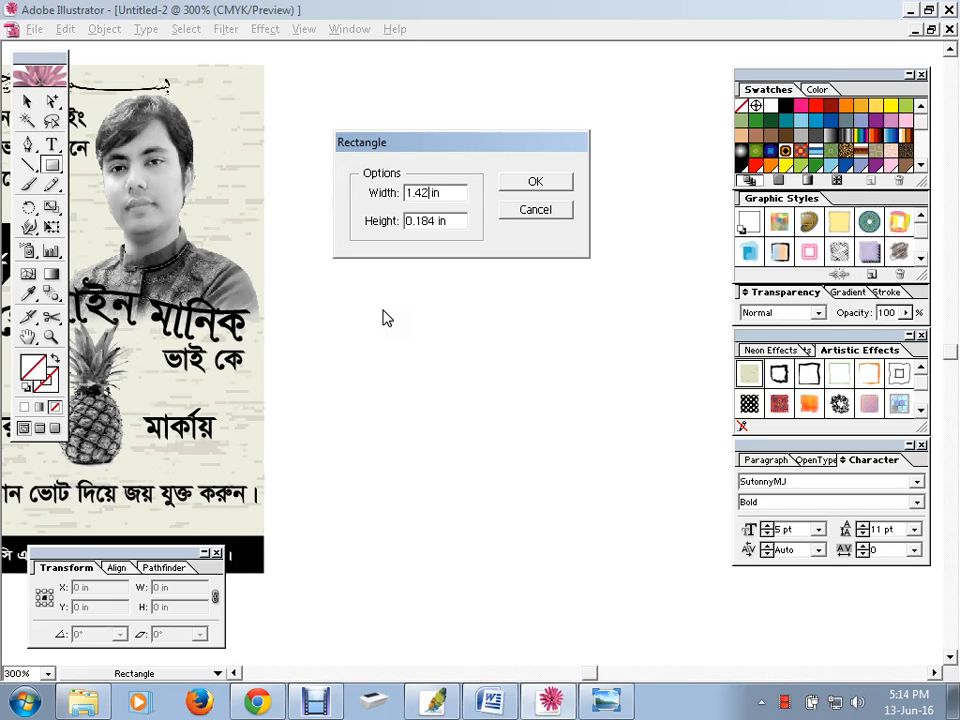
{"action": "left_click_drag", "start_coordinate": [438, 221], "coordinate": [356, 246]}
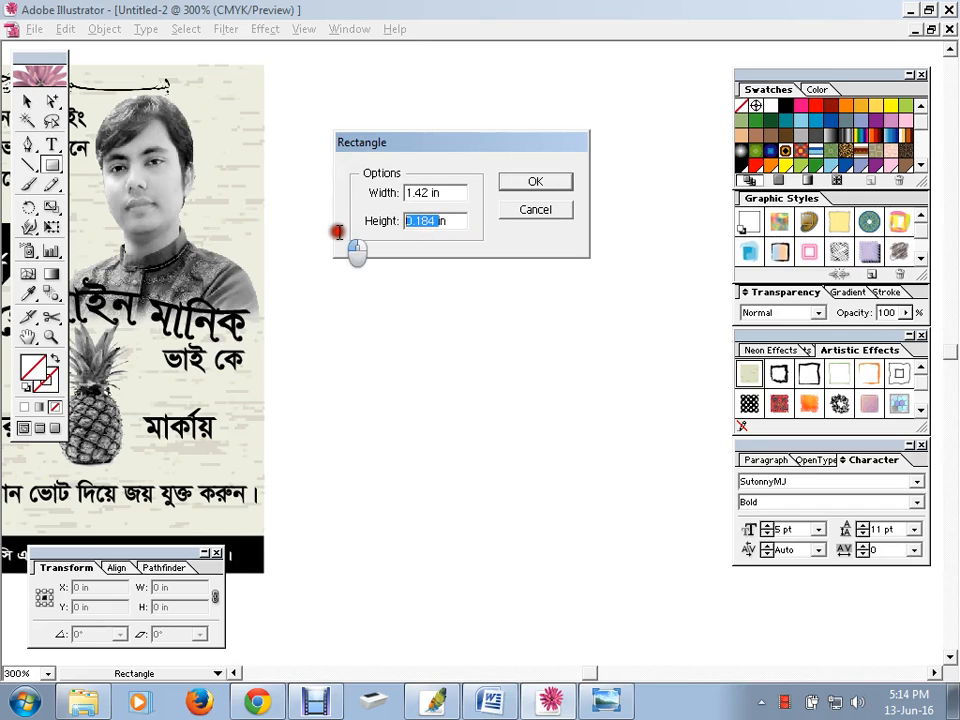
{"action": "type", "text": "1"}
{"action": "left_click", "coordinate": [527, 182]}
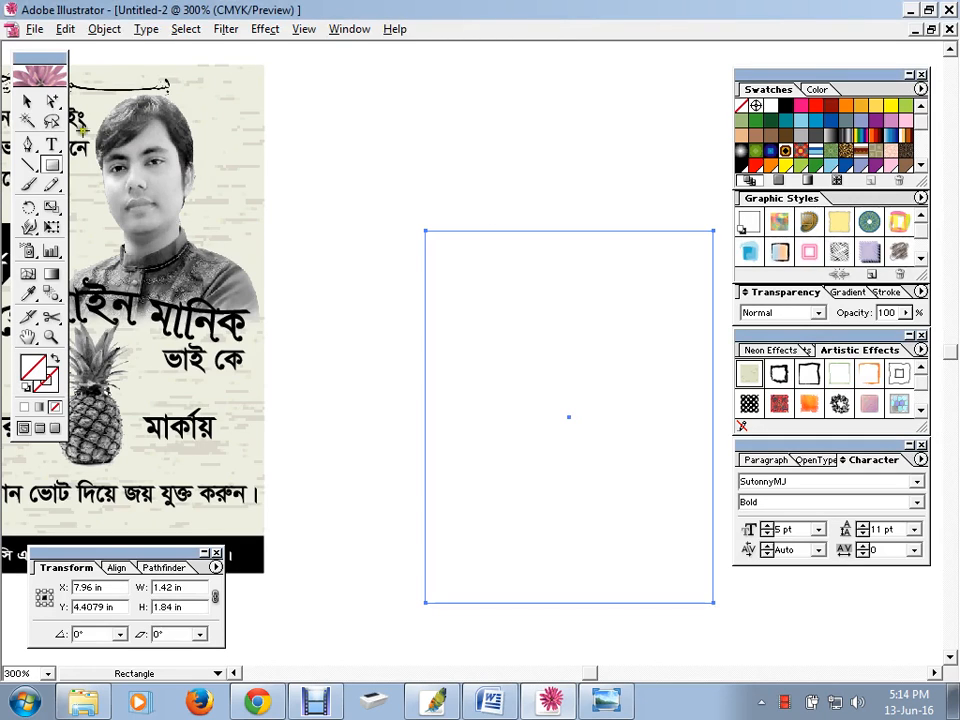
Move the new rectangle slightly up and to the left
{"action": "left_click", "coordinate": [27, 100]}
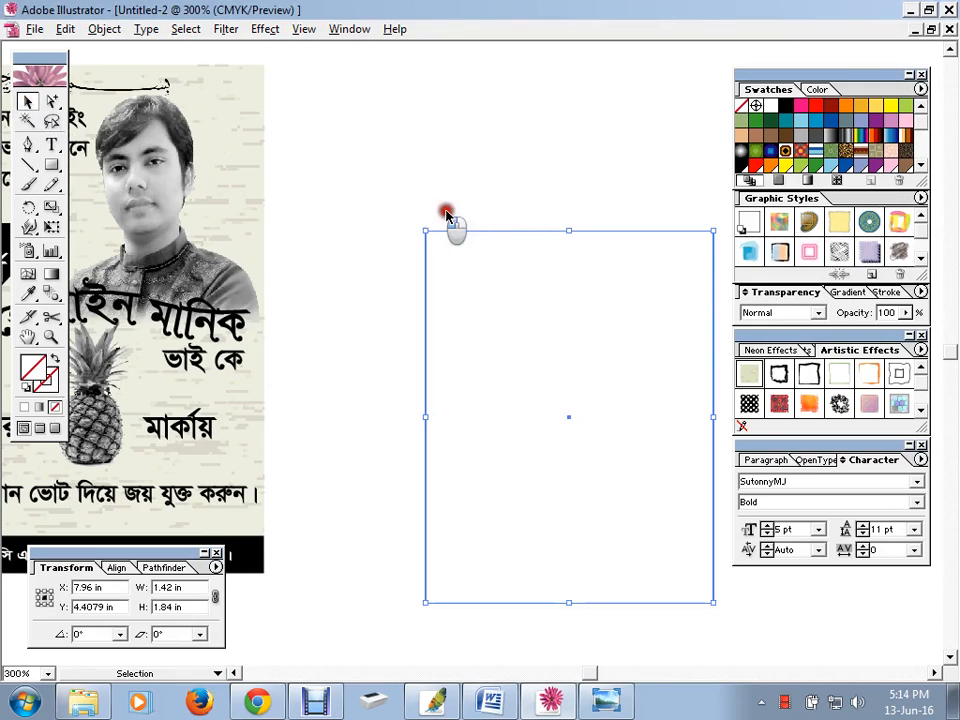
{"action": "left_click_drag", "start_coordinate": [531, 231], "coordinate": [506, 130]}
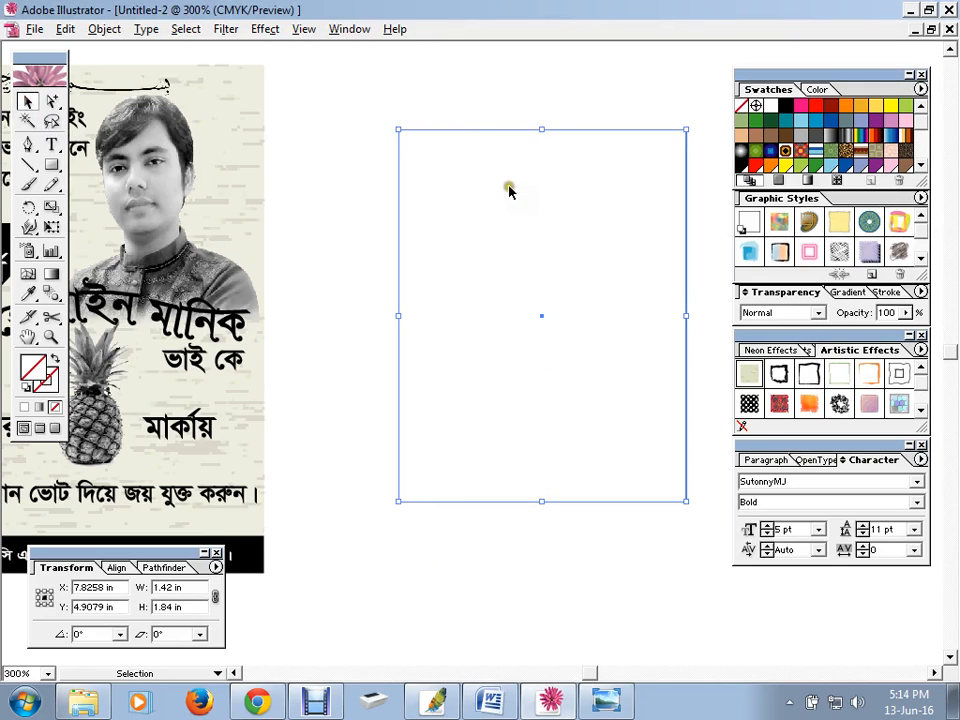
{"action": "left_click", "coordinate": [342, 283]}
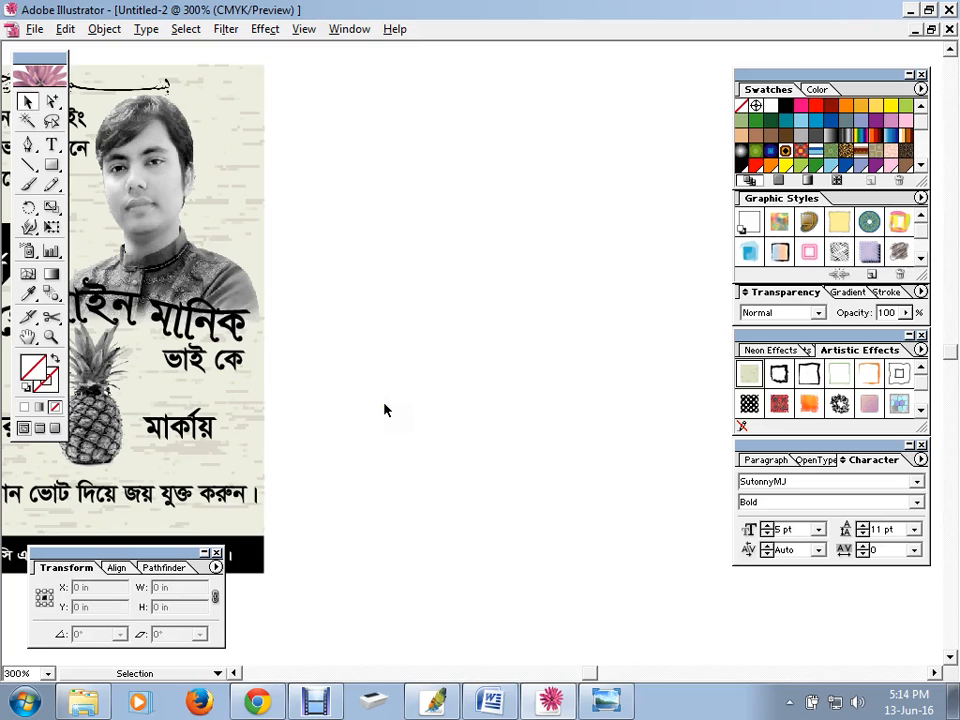
{"action": "left_click_drag", "start_coordinate": [328, 94], "coordinate": [440, 195]}
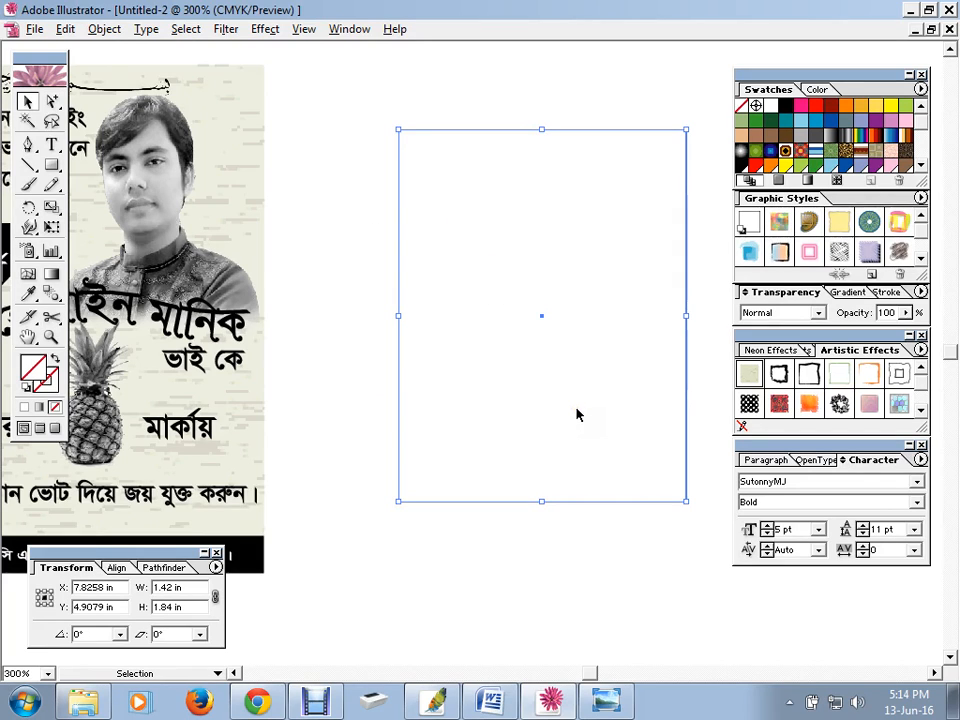
{"action": "left_click_drag", "start_coordinate": [360, 86], "coordinate": [542, 291]}
{"action": "left_click_drag", "start_coordinate": [375, 103], "coordinate": [500, 205]}
Set the rectangle to no fill with a black stroke, then select the portrait photo
{"action": "left_click", "coordinate": [55, 404]}
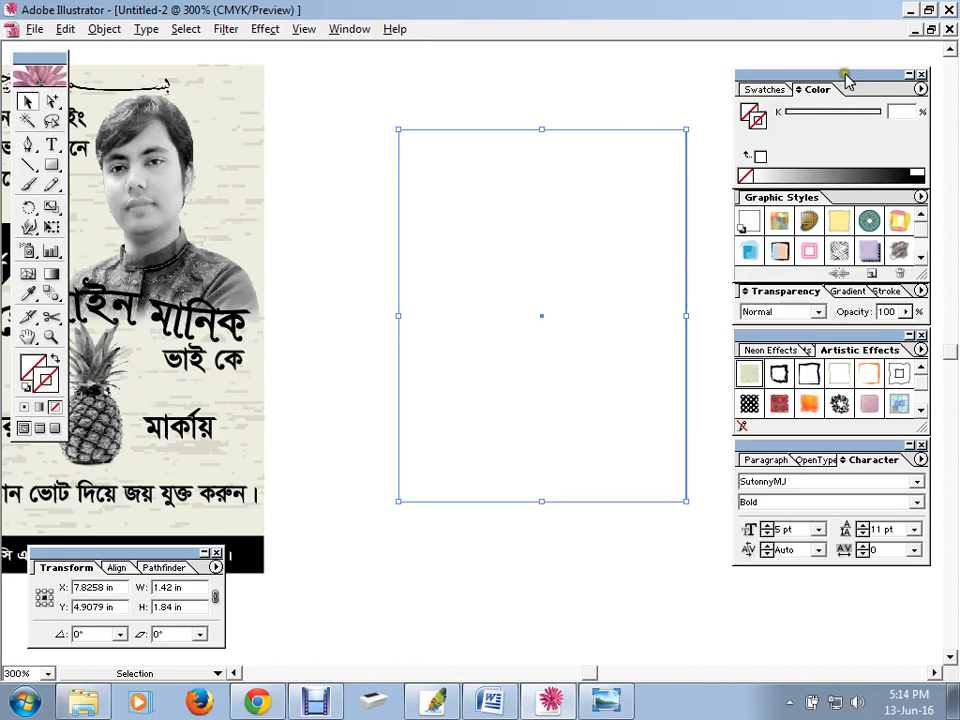
{"action": "left_click", "coordinate": [770, 89]}
{"action": "left_click", "coordinate": [786, 106]}
{"action": "left_click", "coordinate": [574, 110]}
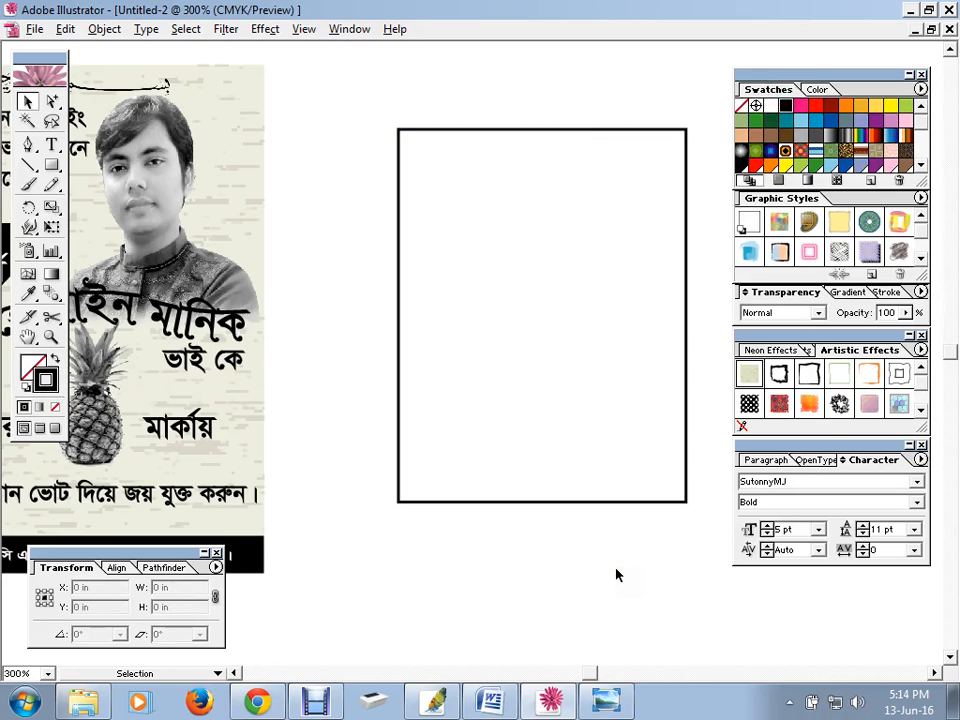
{"action": "left_click_drag", "start_coordinate": [153, 192], "coordinate": [550, 222]}
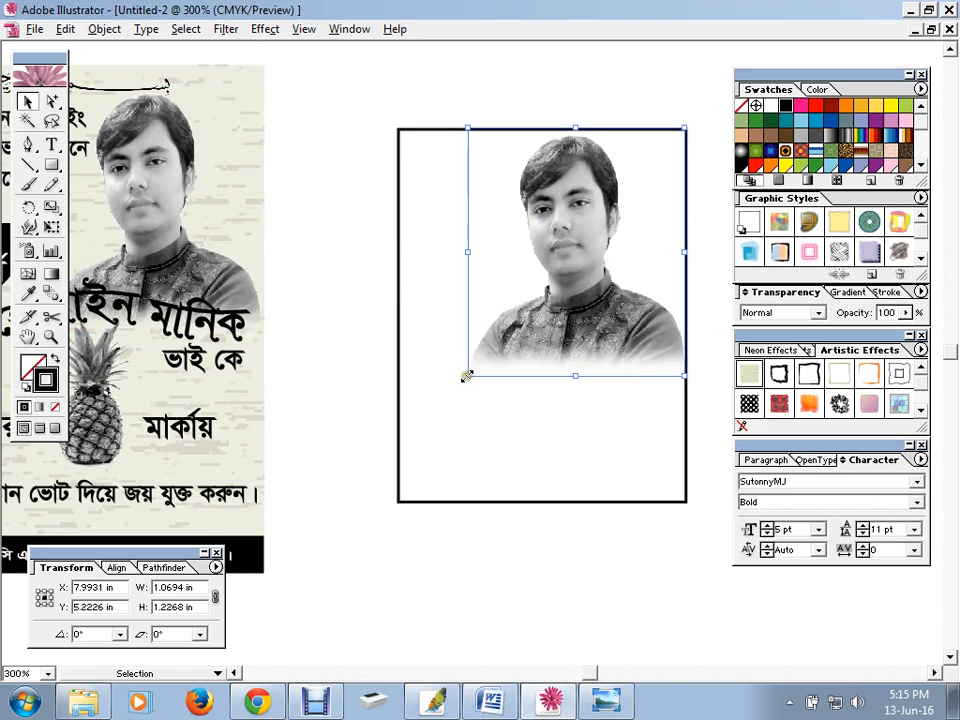
Shrink the copied portrait photo and place it in the rectangle's top-right corner
{"action": "left_click_drag", "start_coordinate": [467, 377], "coordinate": [506, 326]}
{"action": "left_click_drag", "start_coordinate": [578, 263], "coordinate": [616, 216]}
{"action": "left_click", "coordinate": [497, 73]}
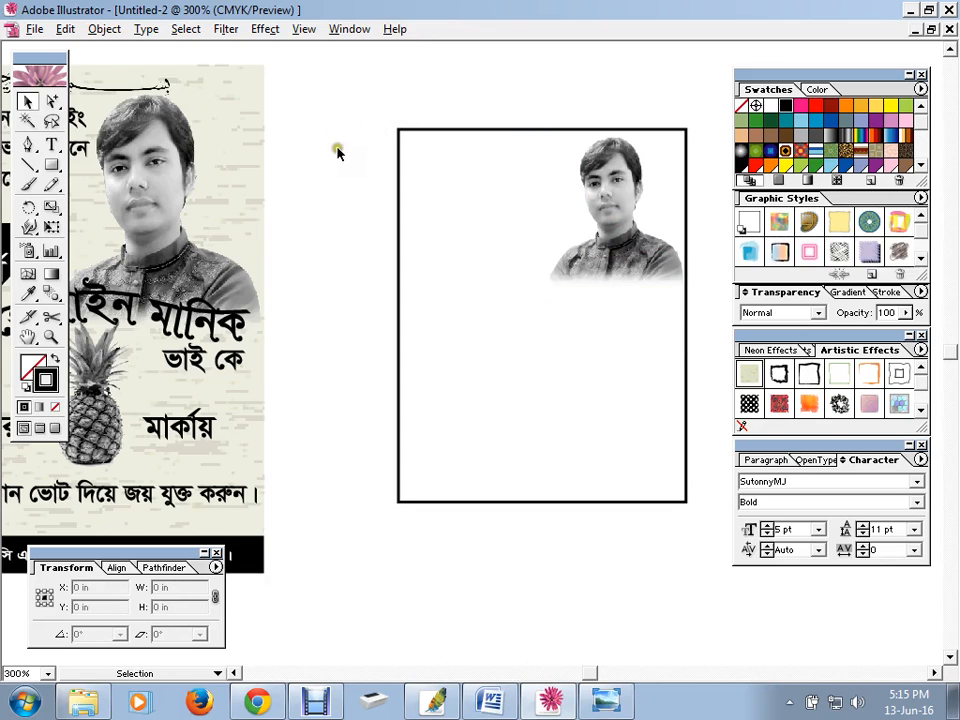
Move the three-line Bangla headline onto the top of the rectangle
{"action": "left_click", "coordinate": [80, 152]}
{"action": "left_click_drag", "start_coordinate": [80, 152], "coordinate": [495, 116]}
{"action": "left_click_drag", "start_coordinate": [405, 100], "coordinate": [425, 111]}
Start a text object beside the photo using the Times New Roman PS MT font
{"action": "left_click", "coordinate": [336, 240]}
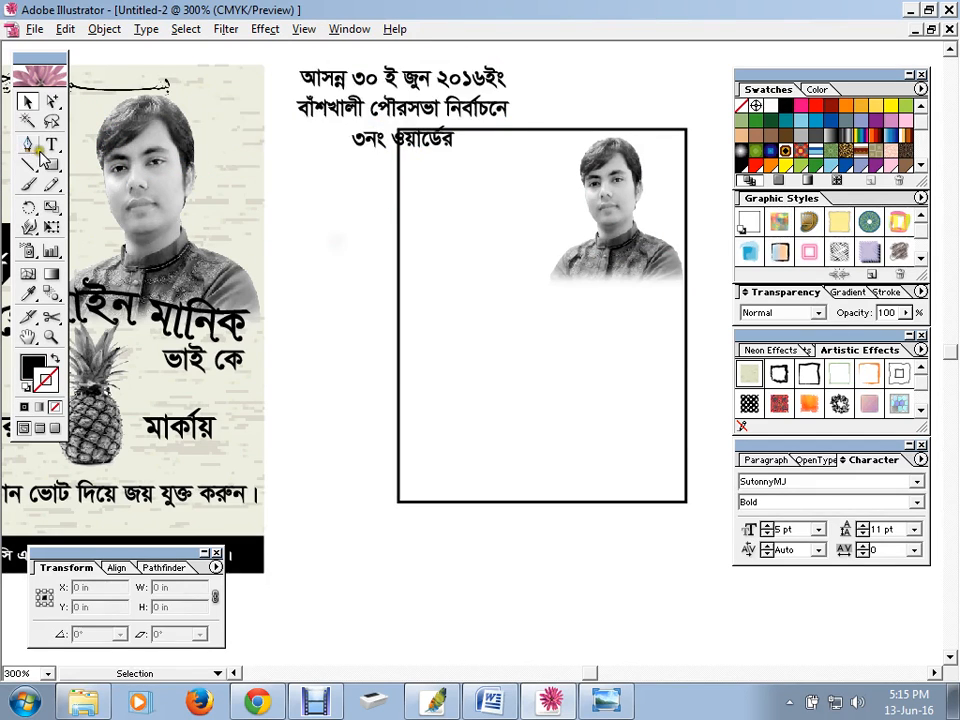
{"action": "left_click", "coordinate": [52, 145]}
{"action": "left_click", "coordinate": [366, 258]}
{"action": "type", "text": "rer"}
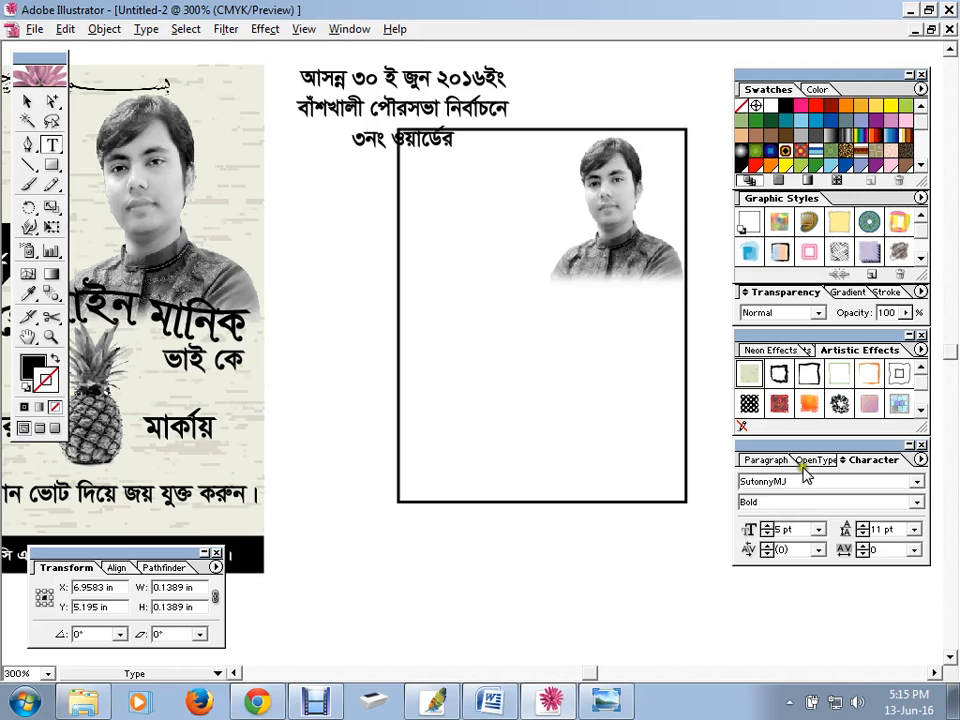
{"action": "left_click", "coordinate": [917, 481]}
{"action": "scroll", "coordinate": [836, 574], "scroll_direction": "down", "scroll_amount": 3}
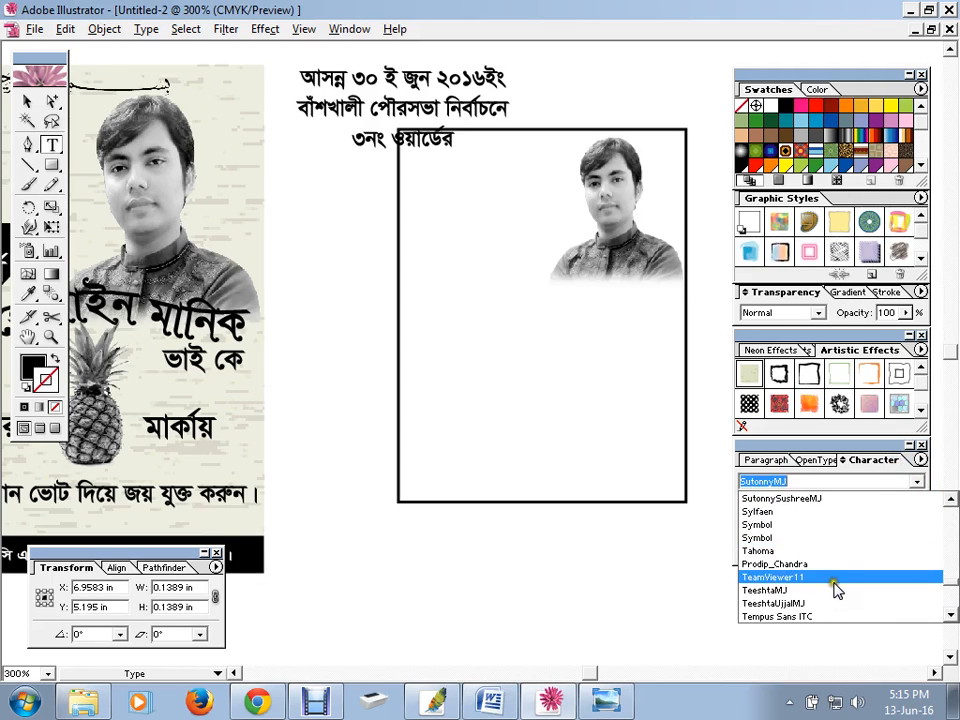
{"action": "left_click", "coordinate": [829, 551]}
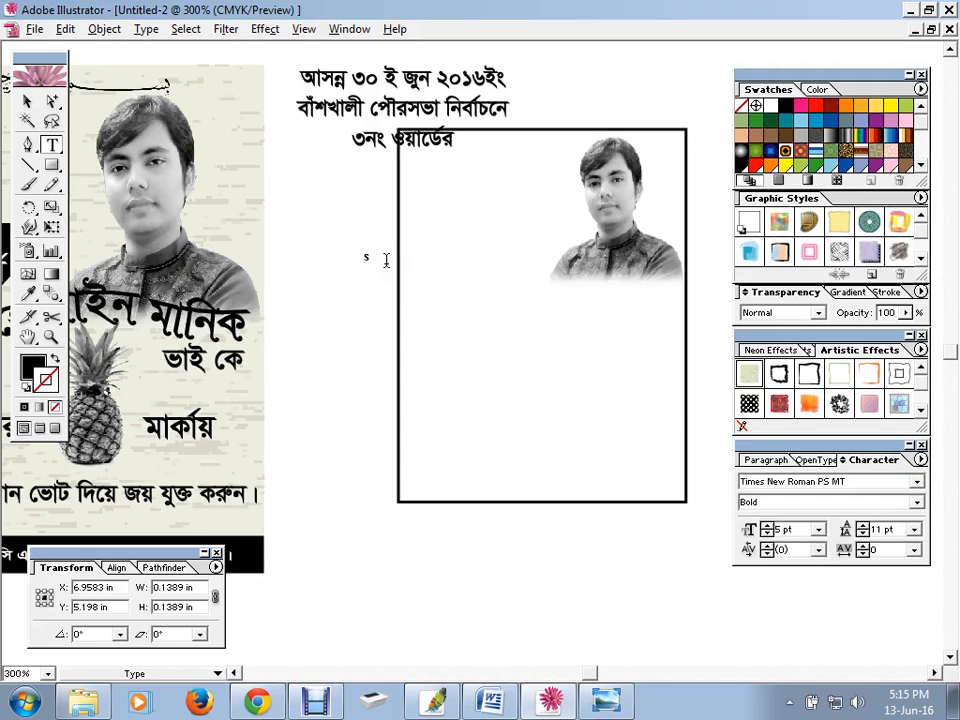
Type three lines of placeholder text, starting 'Gjsghjsfdgh gsdfgsdfg'
{"action": "type", "text": "Gjsghjsfdgh  gsdfgsdfg"}
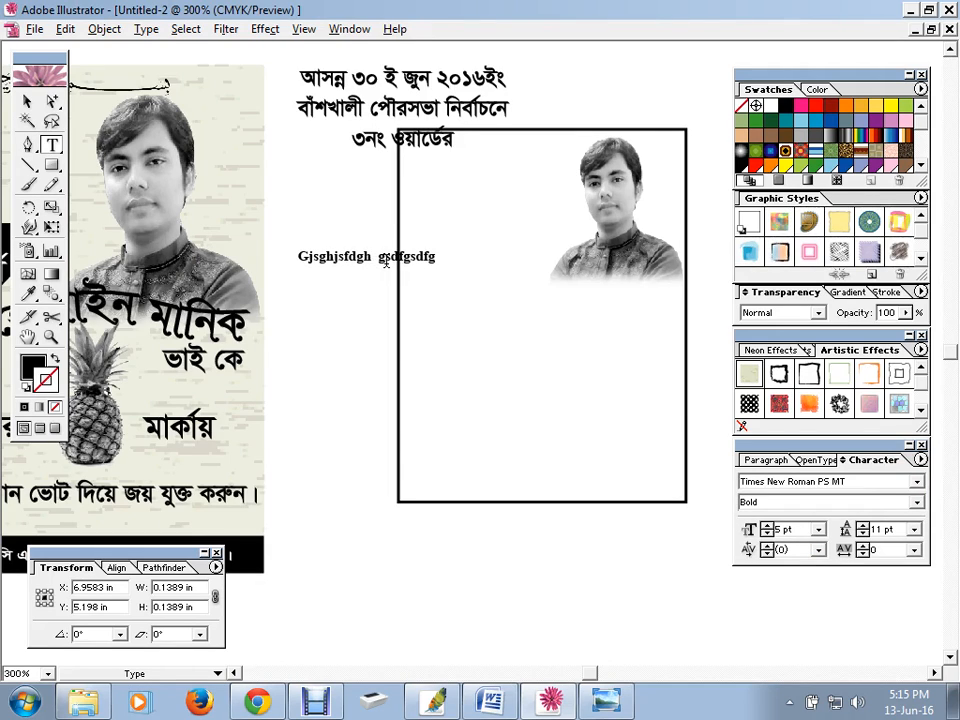
{"action": "key", "text": "Return"}
{"action": "type", "text": "gjsdjghsdkjghgsgdjgdfg"}
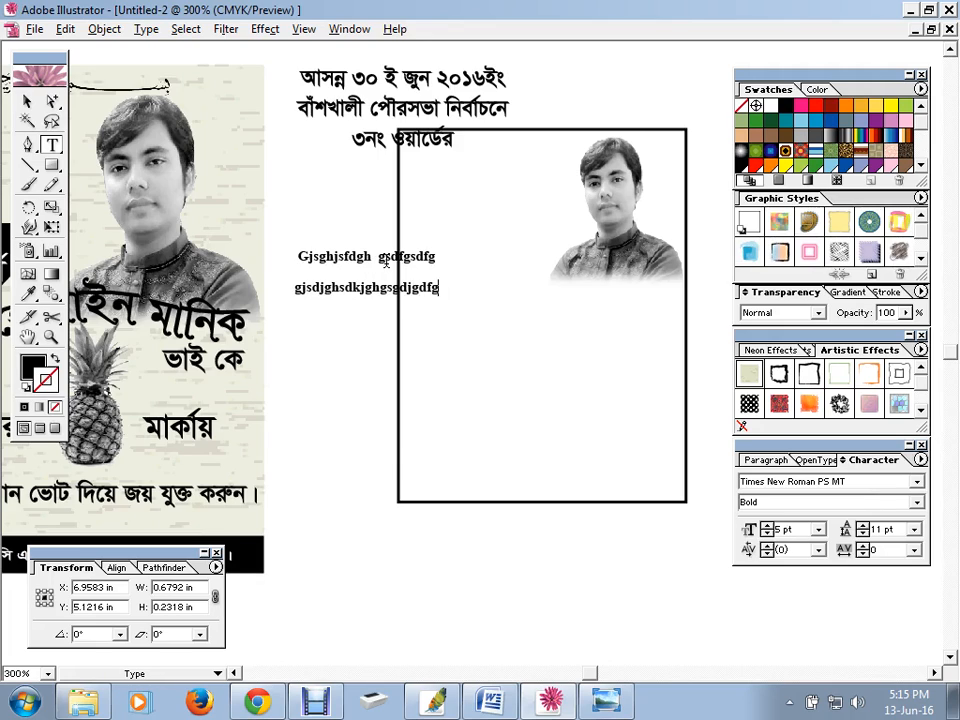
{"action": "type", "text": "dsfg"}
{"action": "key", "text": "Return"}
{"action": "type", "text": "dfghdsfghjsdflkgkd"}
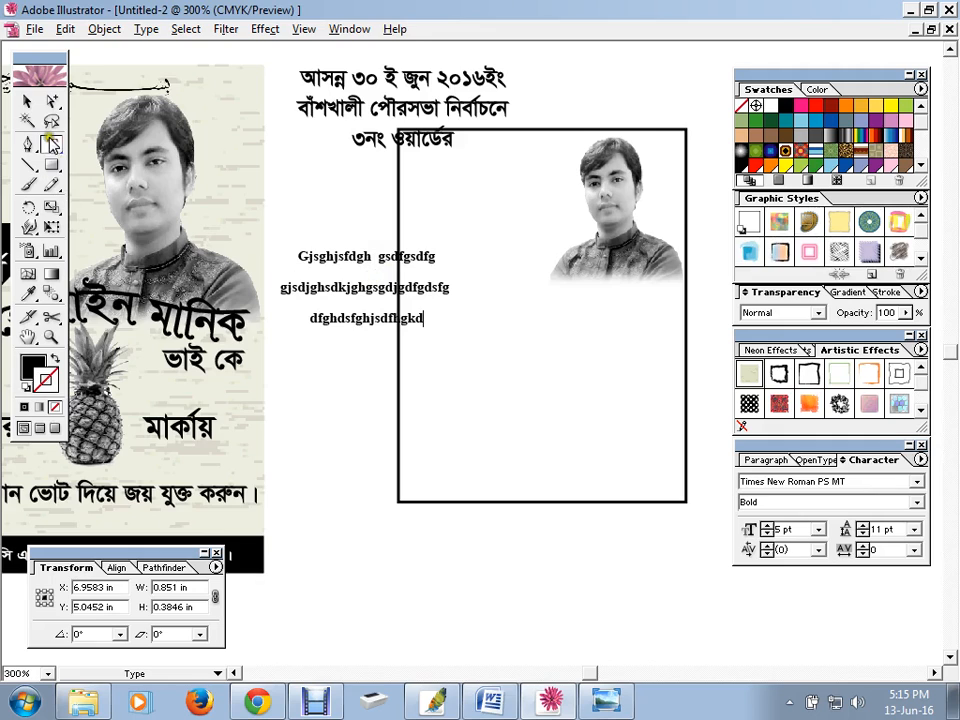
Move the Bangla headline up-left and shift the placeholder text block upward
{"action": "left_click", "coordinate": [27, 101]}
{"action": "left_click_drag", "start_coordinate": [381, 107], "coordinate": [255, 88]}
{"action": "left_click_drag", "start_coordinate": [377, 252], "coordinate": [376, 174]}
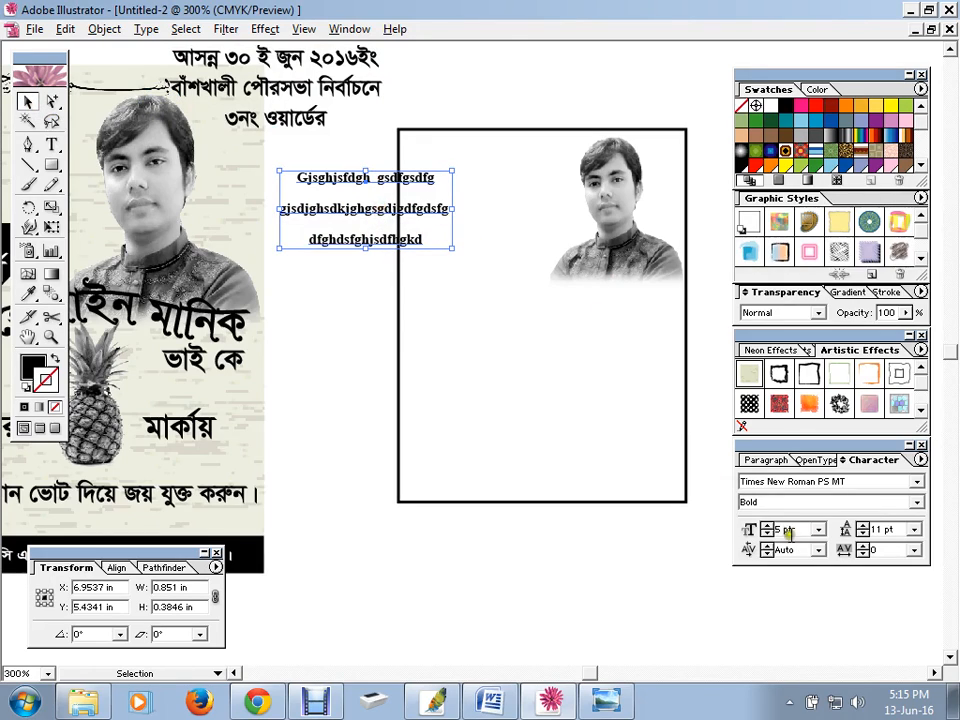
Reduce the placeholder text's leading to 6 pt
{"action": "left_click", "coordinate": [866, 526]}
{"action": "left_click", "coordinate": [861, 533]}
{"action": "left_click", "coordinate": [861, 533]}
{"action": "left_click", "coordinate": [861, 533]}
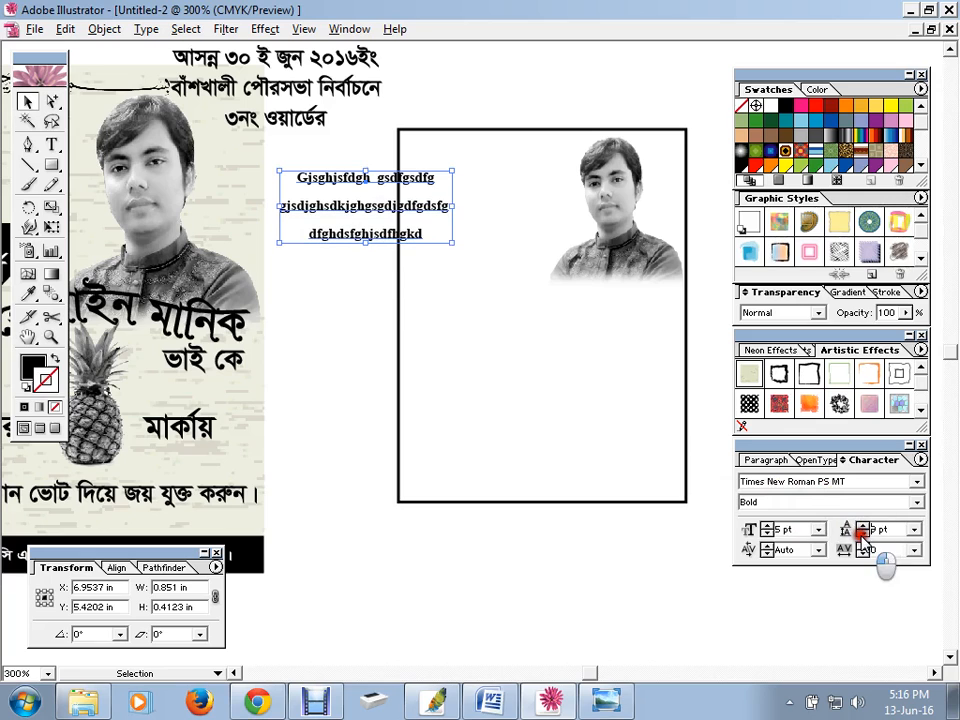
{"action": "left_click", "coordinate": [861, 535]}
{"action": "left_click", "coordinate": [861, 535]}
{"action": "left_click", "coordinate": [861, 535]}
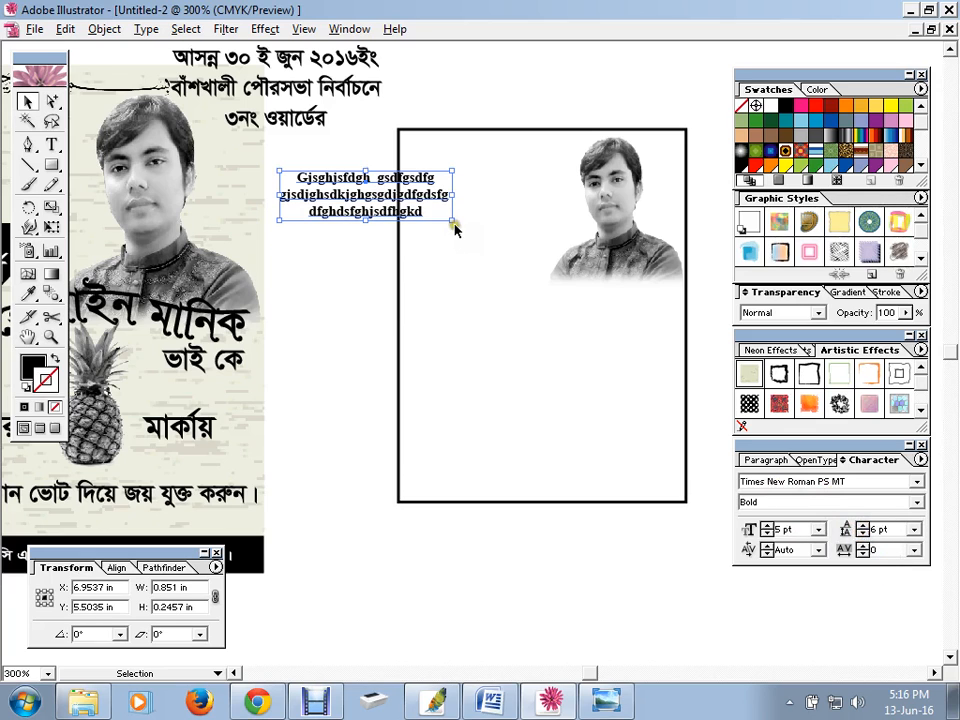
Resize the text block and place it in the rectangle's top-left beside the photo
{"action": "left_click_drag", "start_coordinate": [452, 222], "coordinate": [440, 244]}
{"action": "left_click_drag", "start_coordinate": [383, 211], "coordinate": [497, 193]}
{"action": "left_click", "coordinate": [347, 246]}
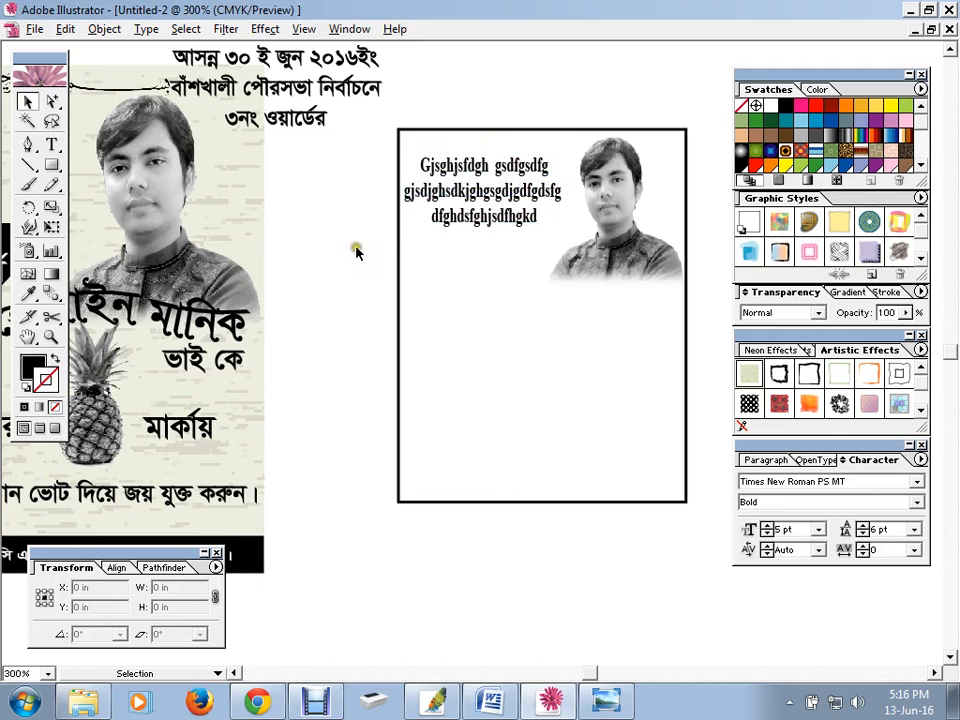
{"action": "key", "text": "space"}
{"action": "mouse_move", "coordinate": [242, 272]}
{"action": "left_mouse_down"}
{"action": "mouse_move", "coordinate": [483, 250]}
{"action": "mouse_move", "coordinate": [238, 258]}
{"action": "left_mouse_up"}
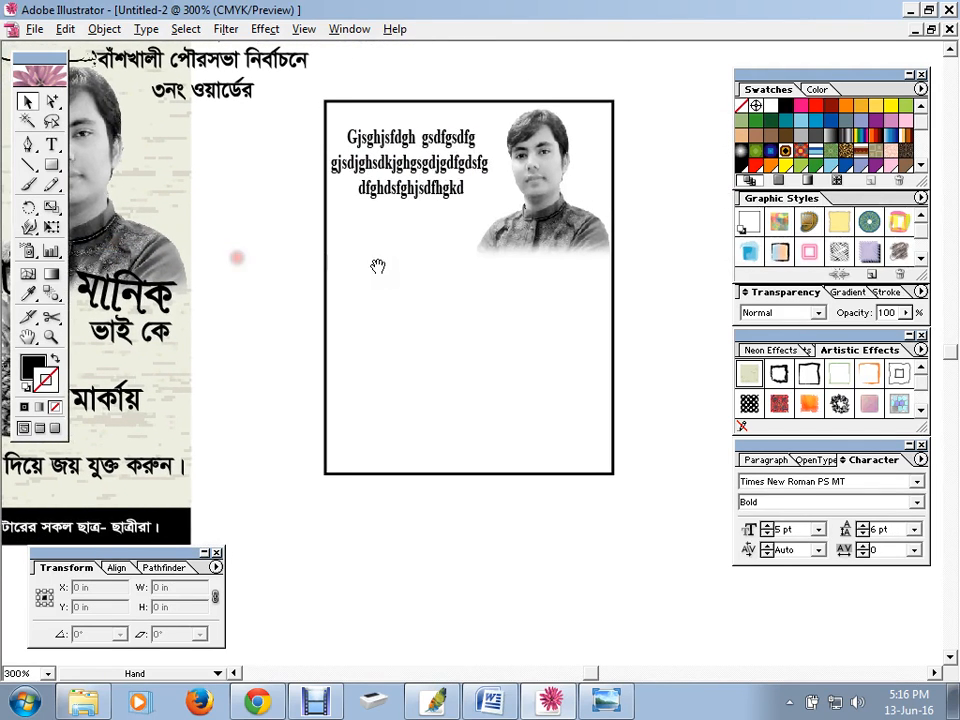
Draw a three-sided black triangle with the Polygon tool
{"action": "left_click_drag", "start_coordinate": [375, 266], "coordinate": [371, 264]}
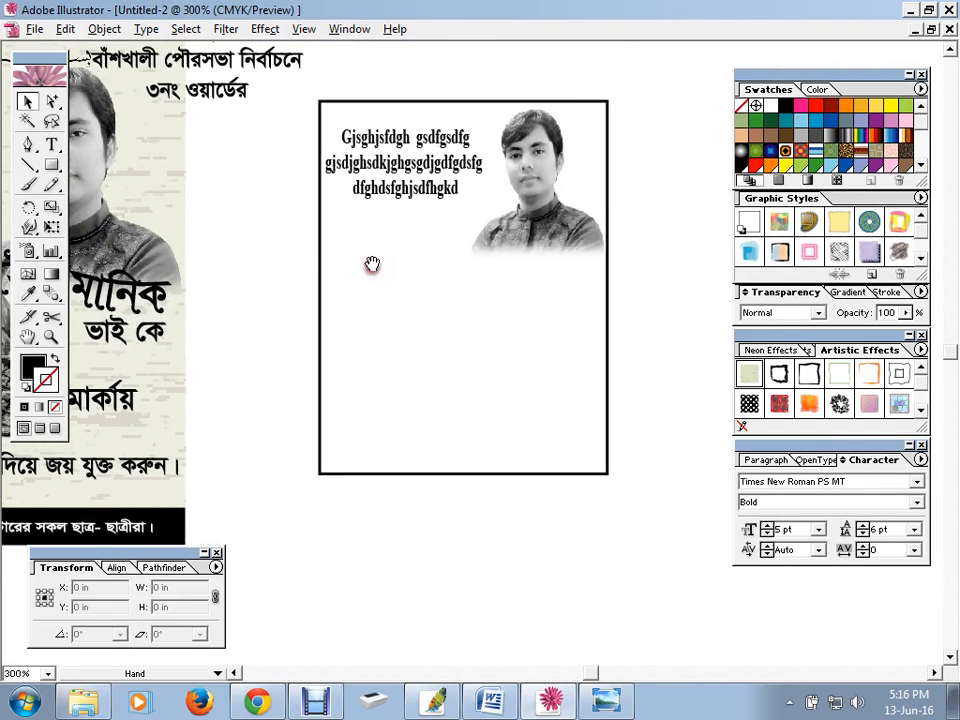
{"action": "left_click", "coordinate": [52, 168]}
{"action": "left_click_drag", "start_coordinate": [47, 167], "coordinate": [143, 176]}
{"action": "left_click_drag", "start_coordinate": [251, 229], "coordinate": [350, 284]}
{"action": "key", "text": "Up"}
{"action": "key", "text": "Up"}
{"action": "key", "text": "Down"}
{"action": "key", "text": "Down"}
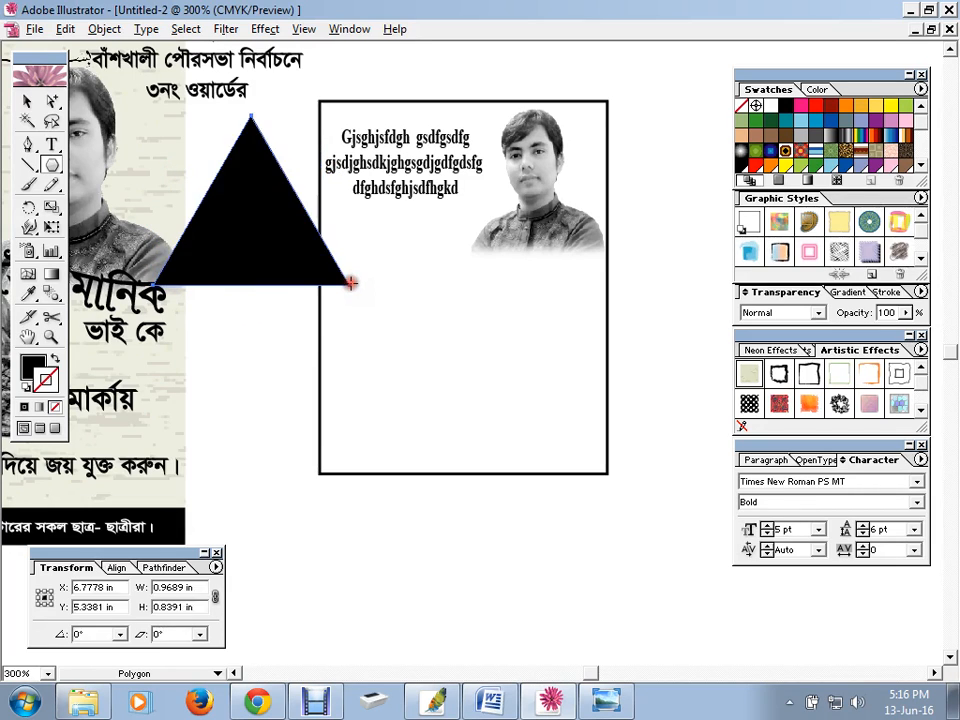
Rotate the triangle upside down, move it onto the artboard and shrink it under the heading
{"action": "left_click", "coordinate": [27, 100]}
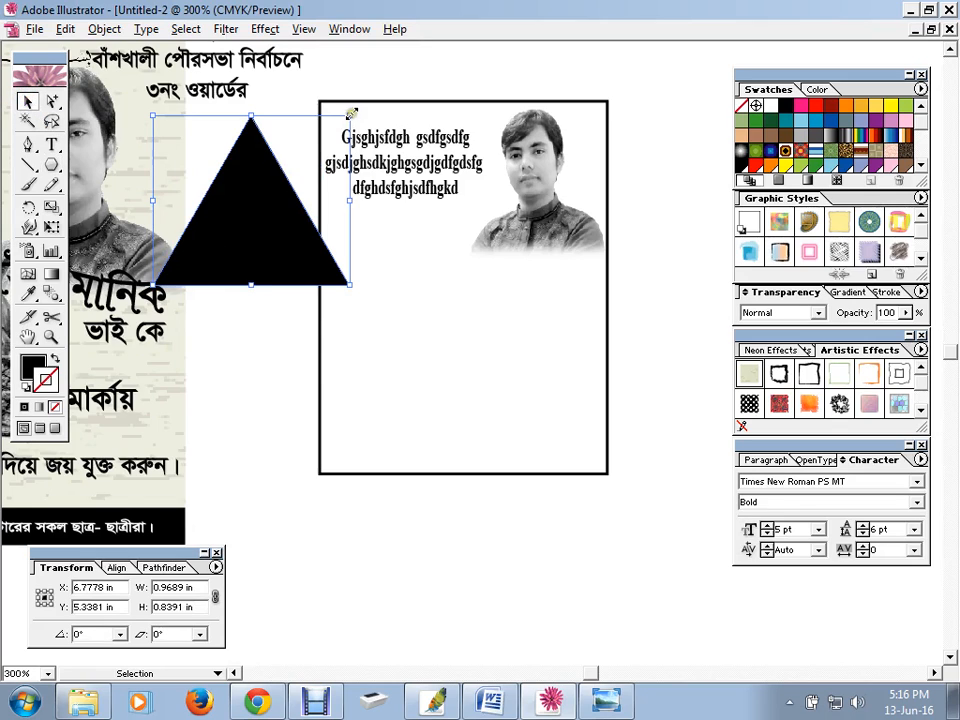
{"action": "left_click_drag", "start_coordinate": [356, 112], "coordinate": [180, 290]}
{"action": "left_click_drag", "start_coordinate": [245, 162], "coordinate": [414, 262]}
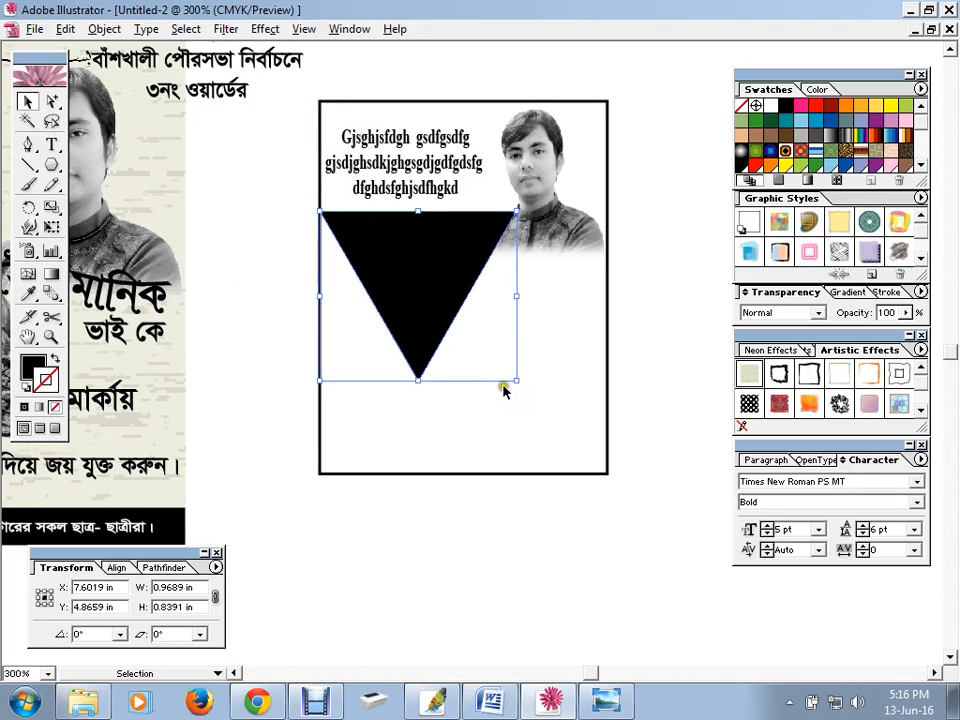
{"action": "left_click_drag", "start_coordinate": [518, 380], "coordinate": [472, 277]}
{"action": "left_click", "coordinate": [405, 234]}
{"action": "left_click", "coordinate": [467, 366]}
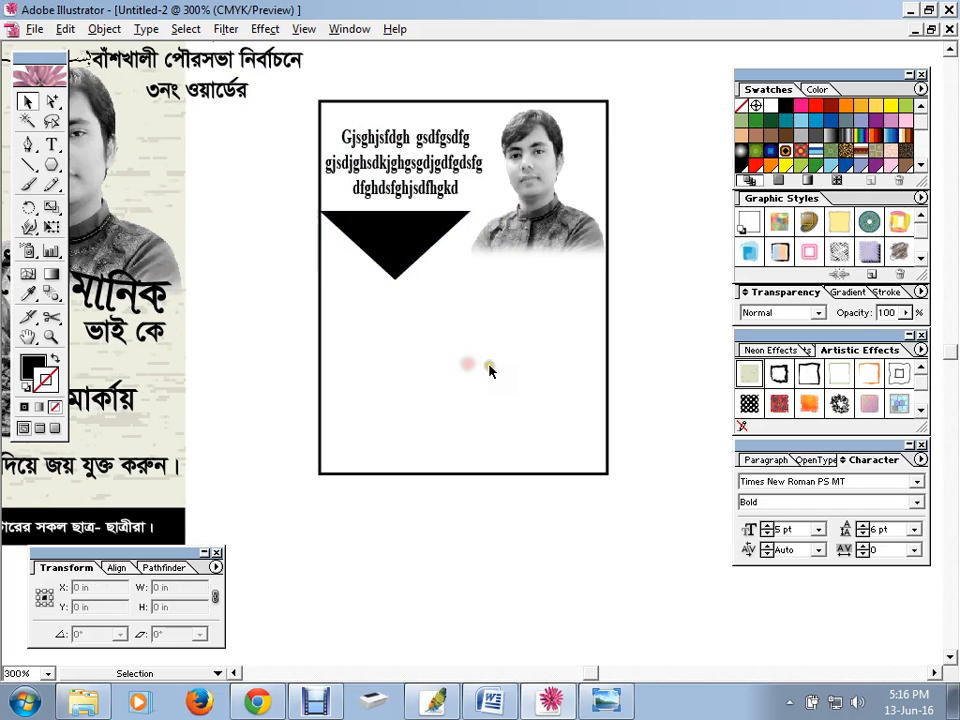
Type the text 'fjsfsdkjf sdgfhjsdgf' on two lines and move it beside the triangle
{"action": "left_click", "coordinate": [51, 144]}
{"action": "left_click", "coordinate": [268, 277]}
{"action": "type", "text": "fj"}
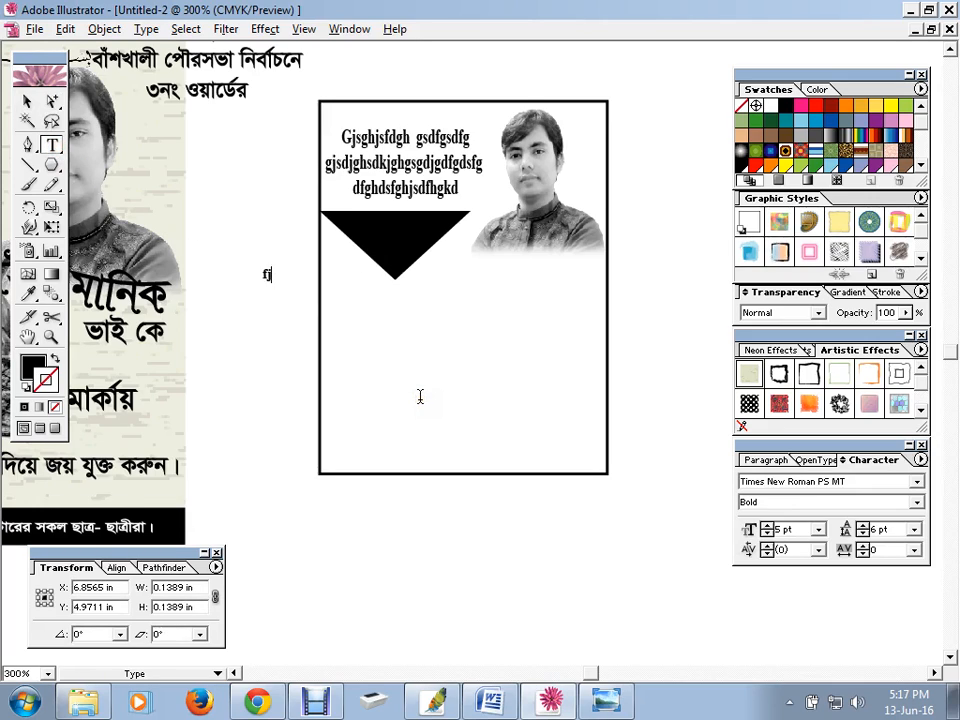
{"action": "type", "text": "sfsdkjf "}
{"action": "type", "text": "sdgfhjsdgf"}
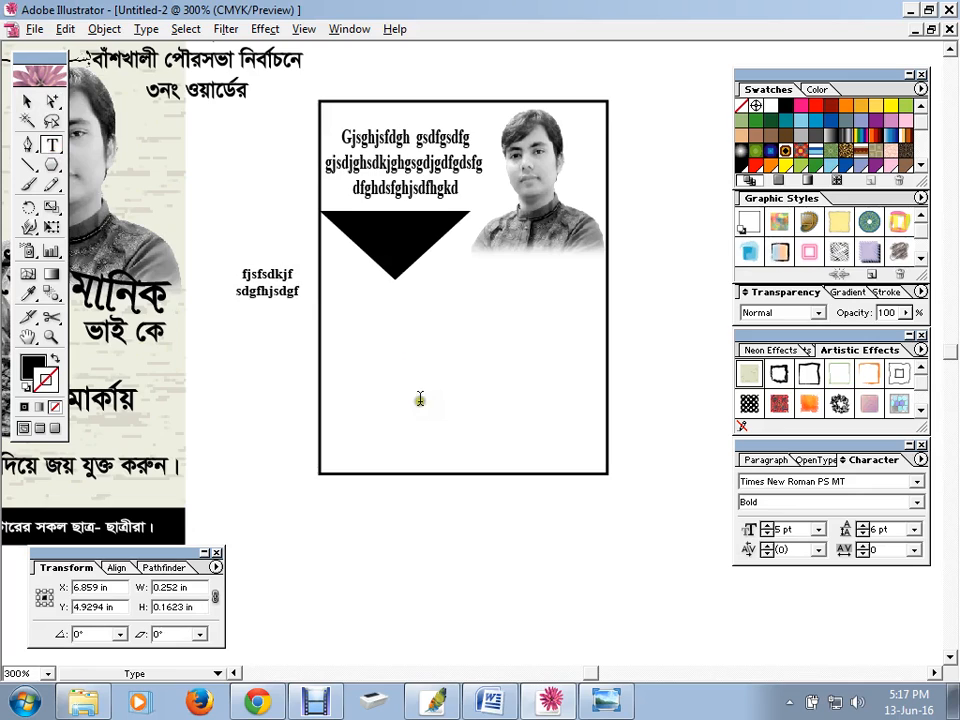
{"action": "left_click", "coordinate": [27, 101]}
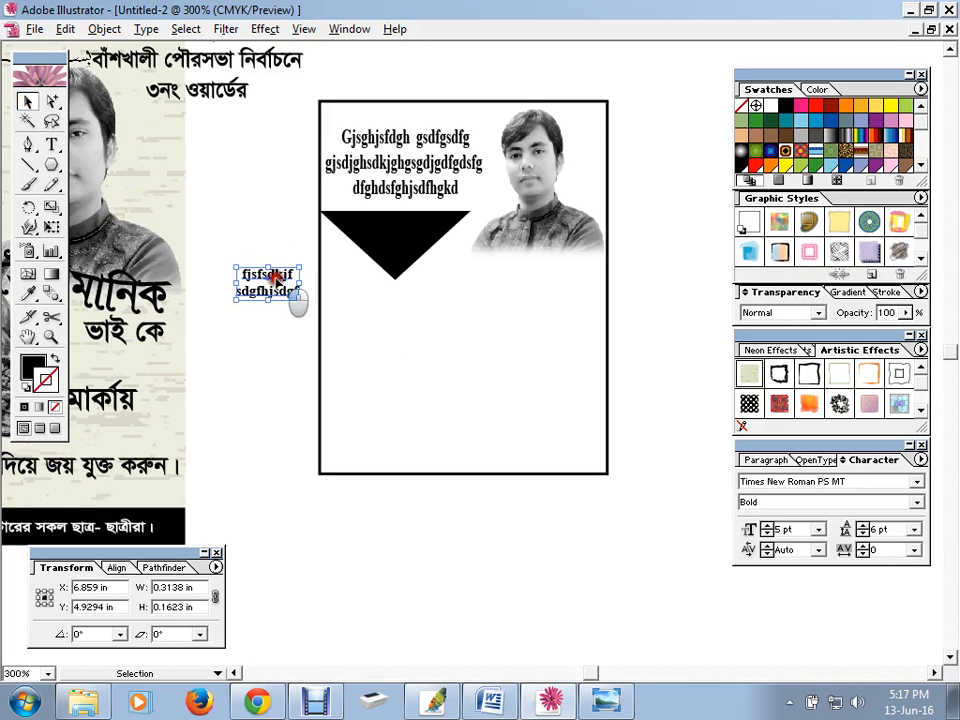
{"action": "left_click_drag", "start_coordinate": [275, 276], "coordinate": [264, 198]}
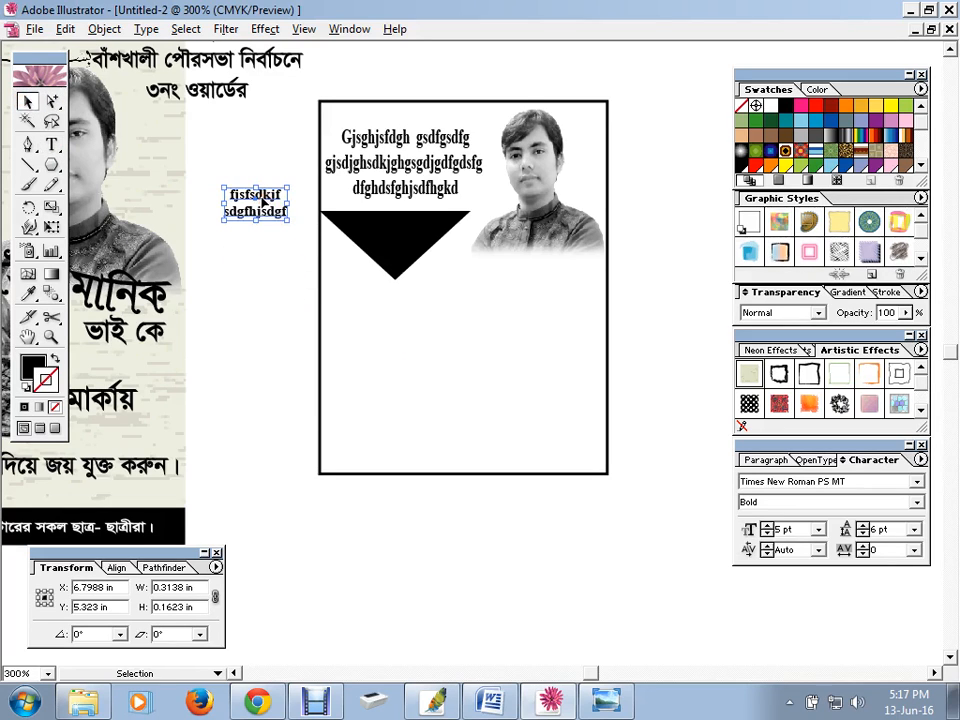
Make the text fill white and place it inside the black triangle
{"action": "left_click", "coordinate": [42, 366]}
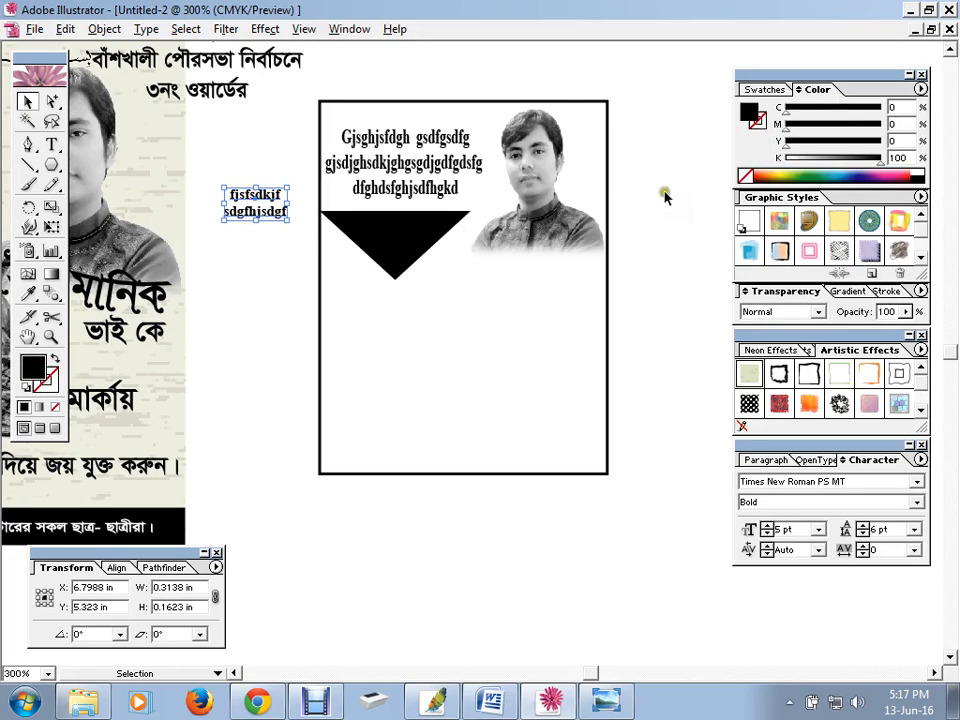
{"action": "left_click", "coordinate": [765, 89]}
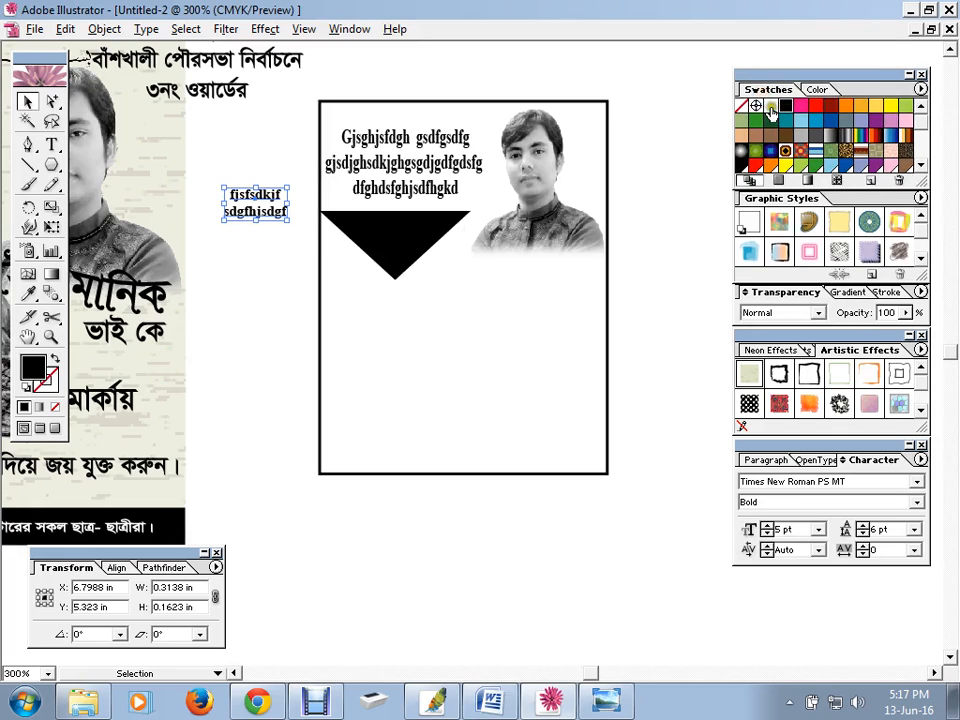
{"action": "left_click", "coordinate": [771, 105]}
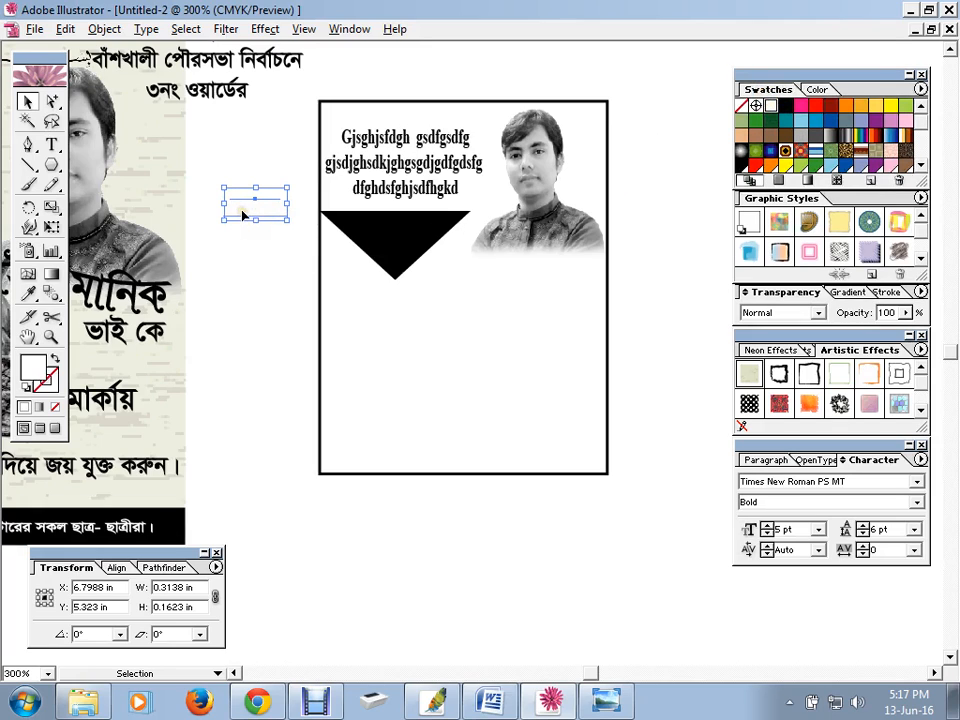
{"action": "left_click_drag", "start_coordinate": [250, 214], "coordinate": [393, 238]}
{"action": "left_click", "coordinate": [395, 334]}
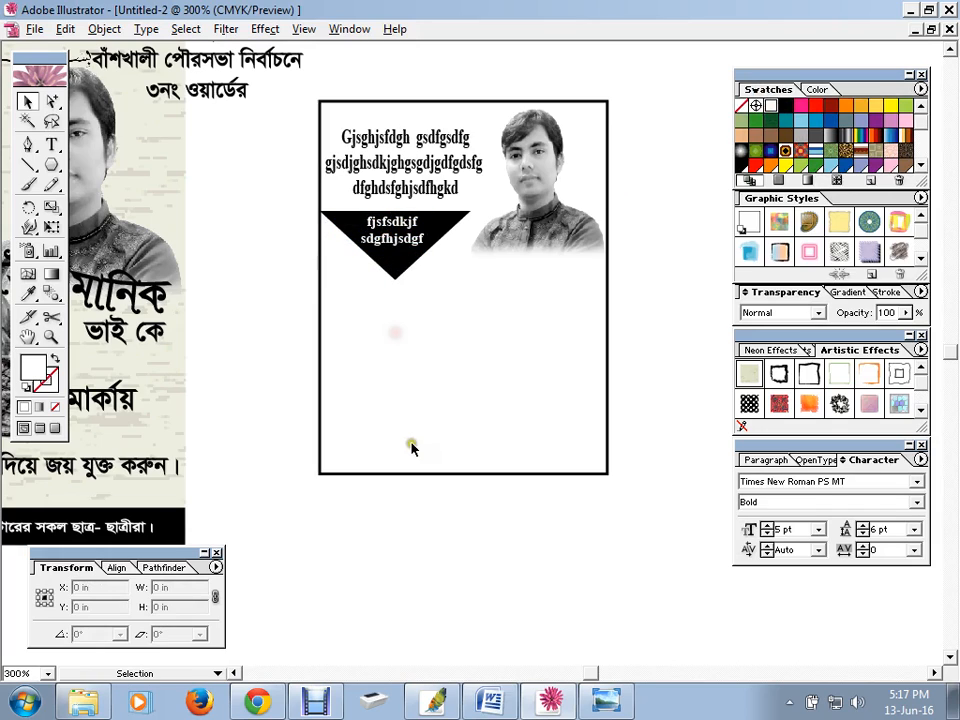
{"action": "left_click_drag", "start_coordinate": [411, 443], "coordinate": [286, 413]}
{"action": "key", "text": "space"}
{"action": "left_click_drag", "start_coordinate": [283, 345], "coordinate": [506, 279]}
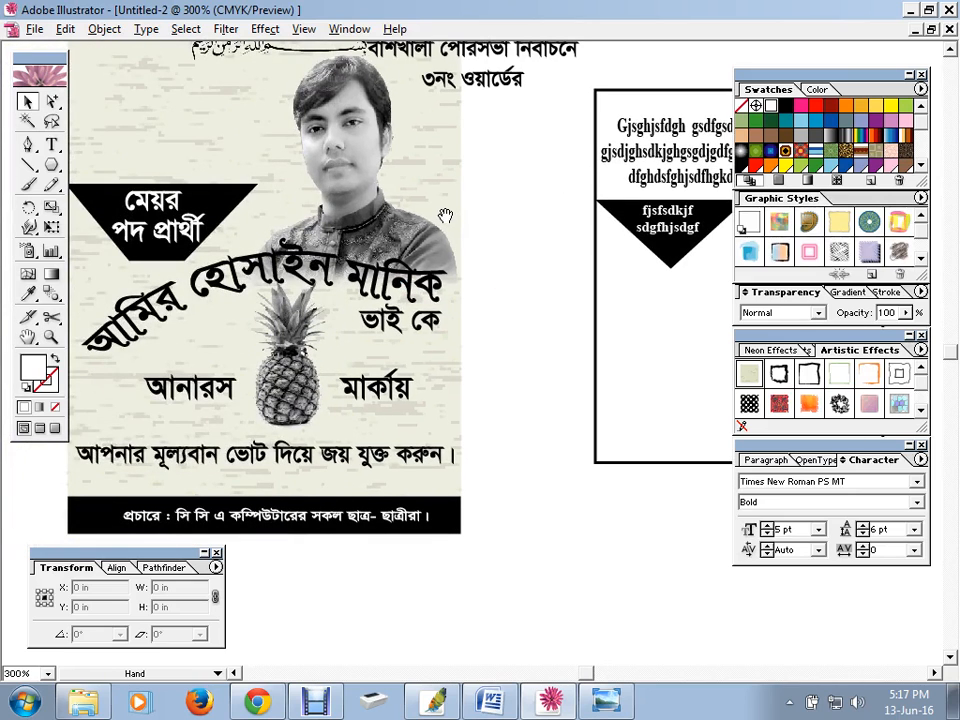
Draw a three-anchor wavy Pen path across the artboard below the triangle
{"action": "left_click_drag", "start_coordinate": [531, 229], "coordinate": [212, 238]}
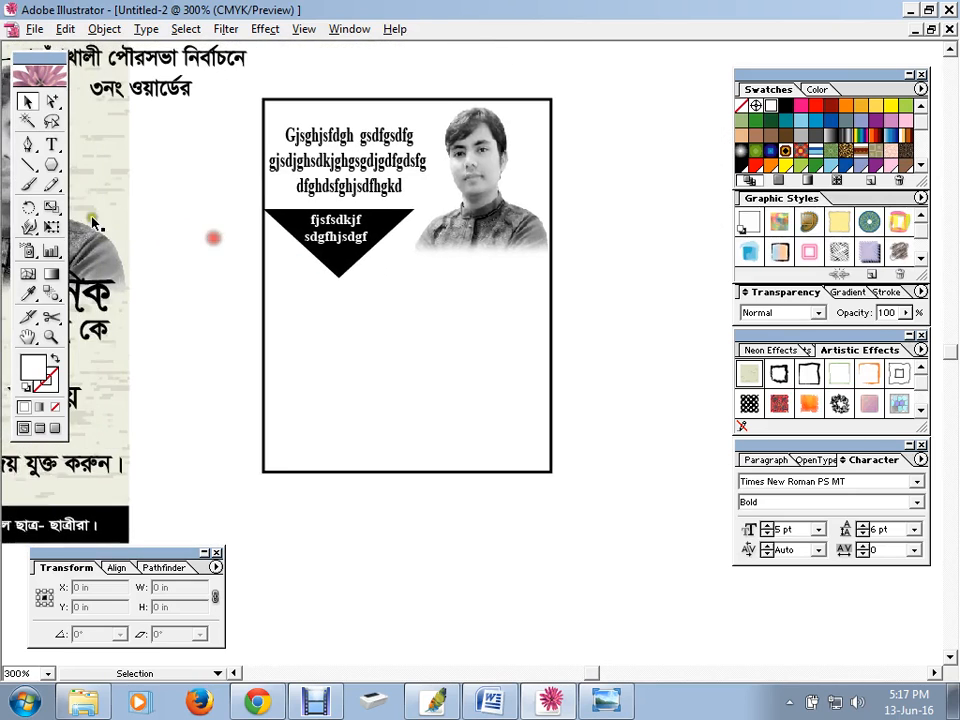
{"action": "left_click", "coordinate": [27, 146]}
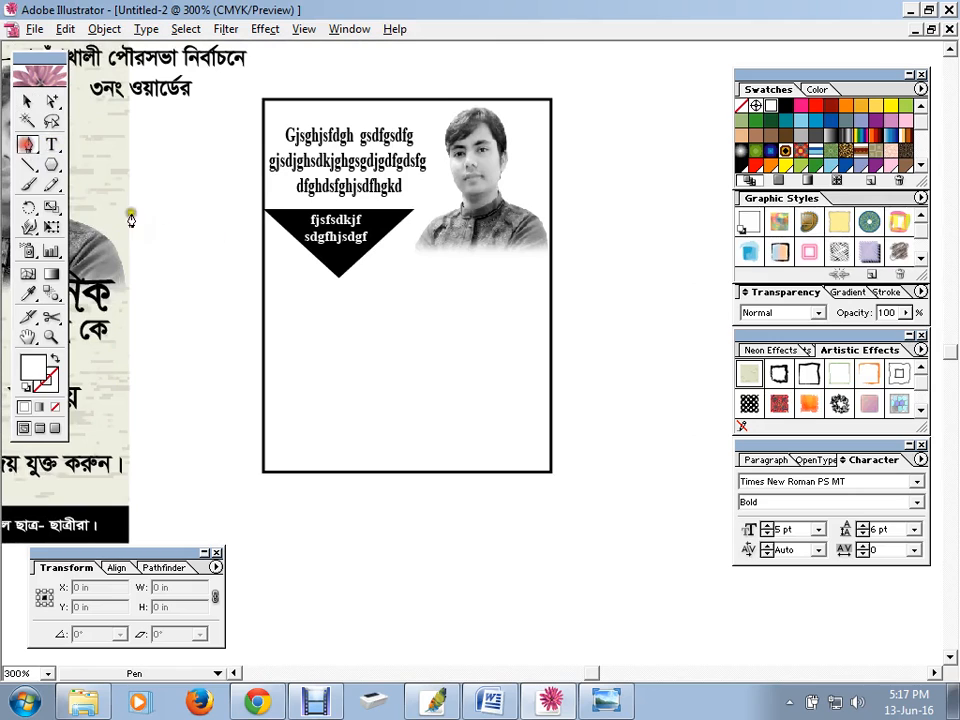
{"action": "left_click", "coordinate": [270, 318]}
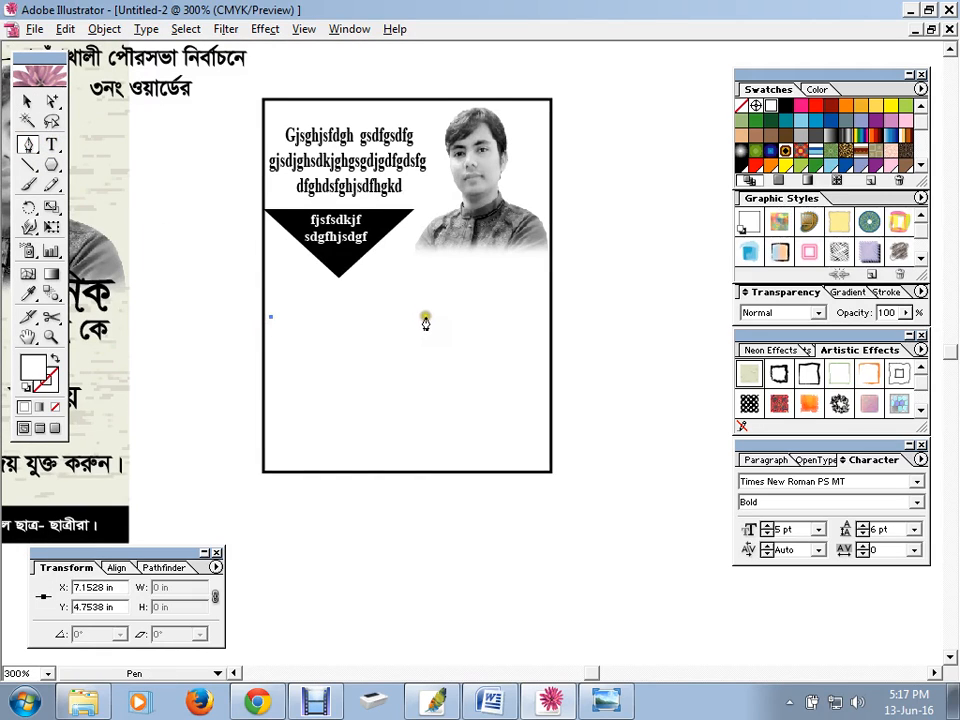
{"action": "left_click_drag", "start_coordinate": [426, 316], "coordinate": [517, 343]}
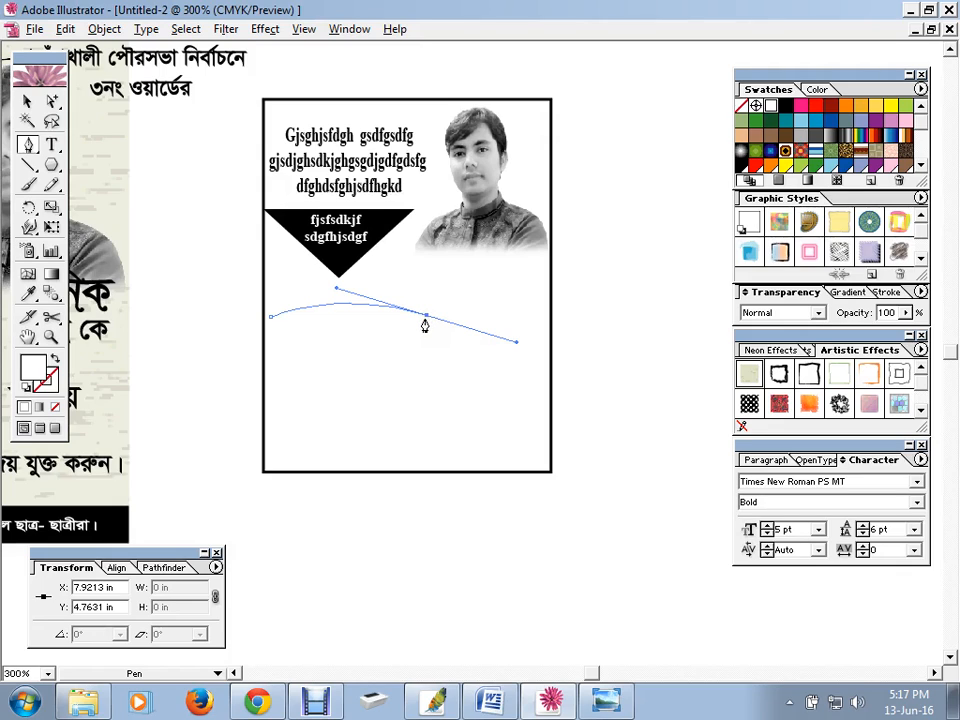
{"action": "left_click", "coordinate": [426, 318]}
{"action": "left_click_drag", "start_coordinate": [539, 336], "coordinate": [584, 330]}
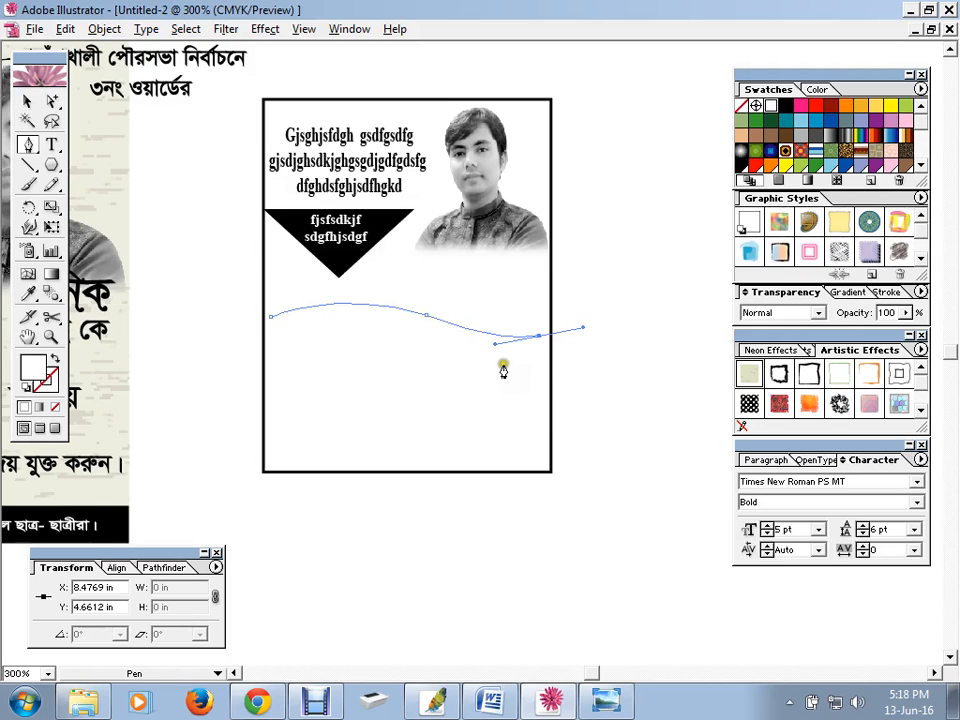
{"action": "left_click", "coordinate": [538, 338]}
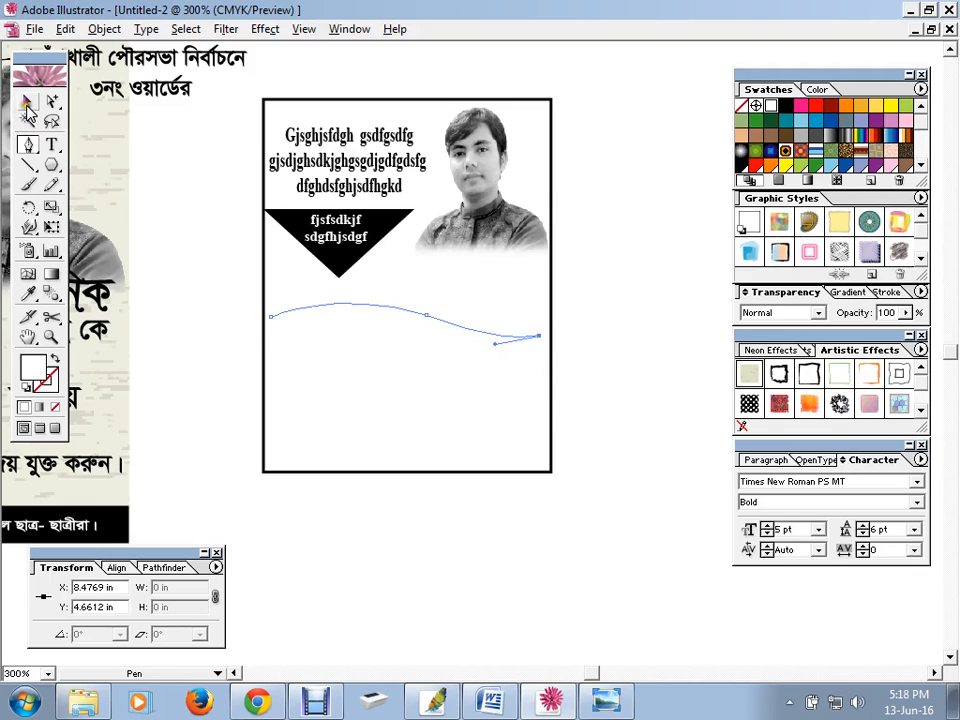
{"action": "left_click", "coordinate": [28, 102]}
{"action": "left_click", "coordinate": [163, 171]}
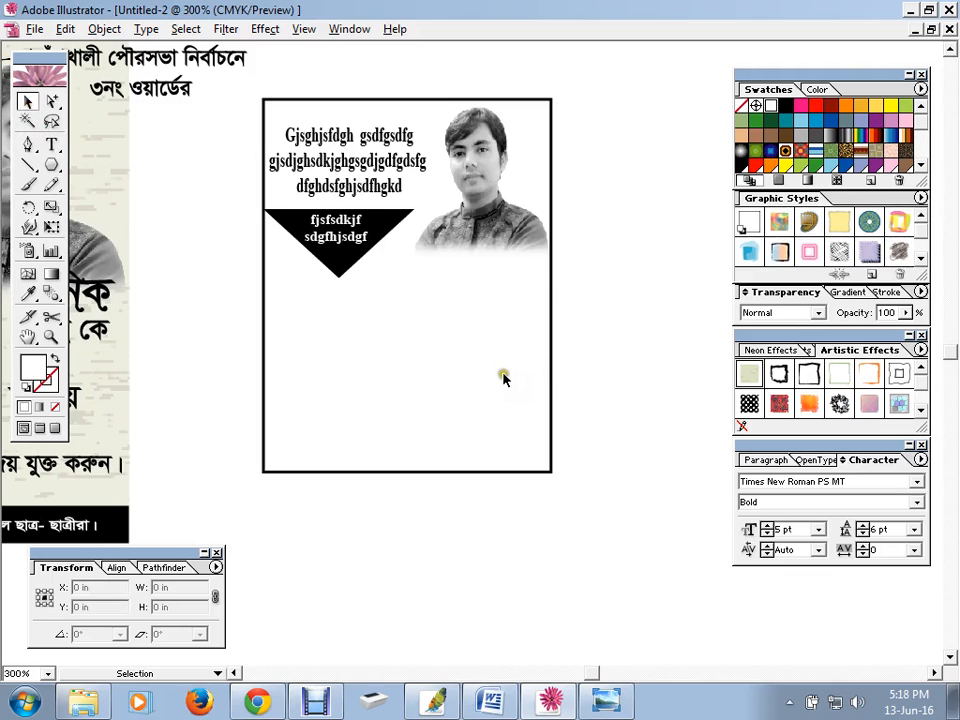
Give the wavy path no fill and a black stroke, then choose the Type on a Path tool
{"action": "left_click", "coordinate": [456, 298]}
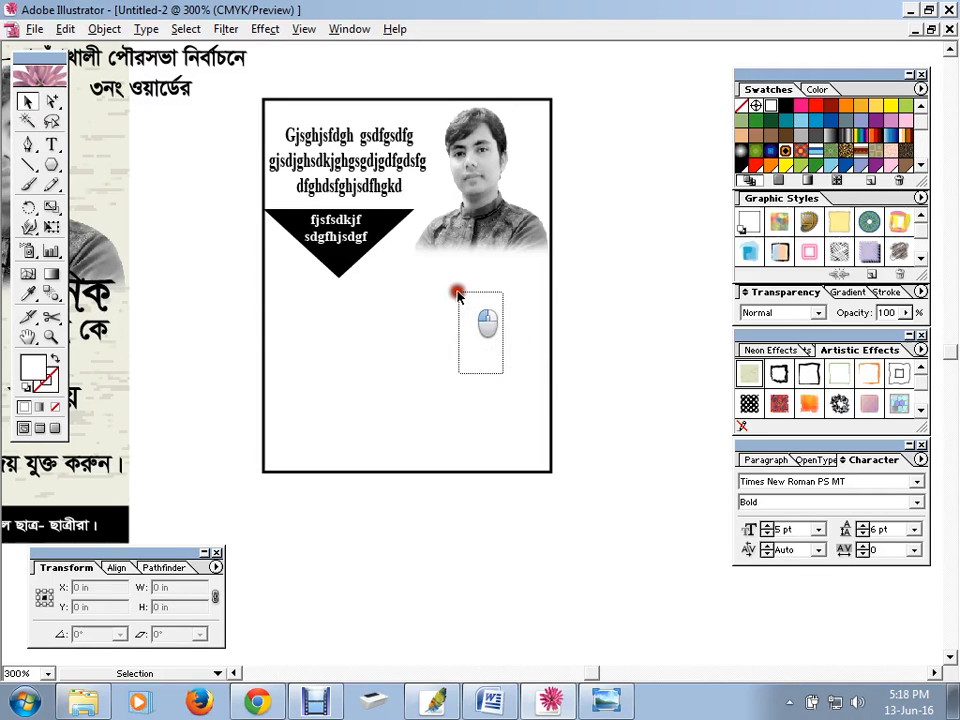
{"action": "left_click", "coordinate": [57, 407]}
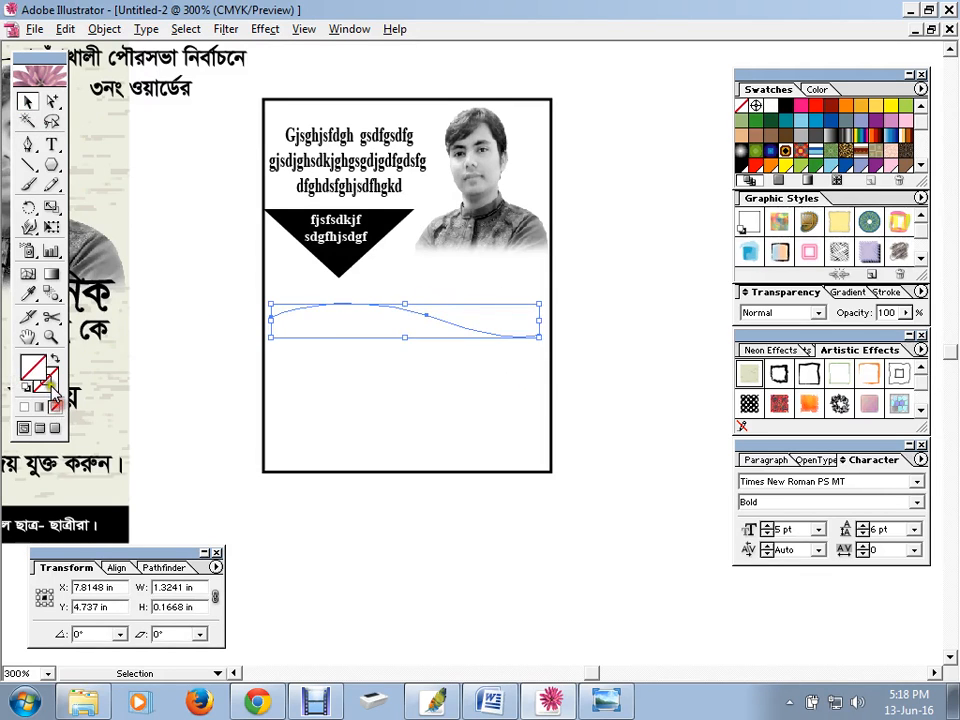
{"action": "left_click", "coordinate": [762, 90]}
{"action": "left_click", "coordinate": [782, 118]}
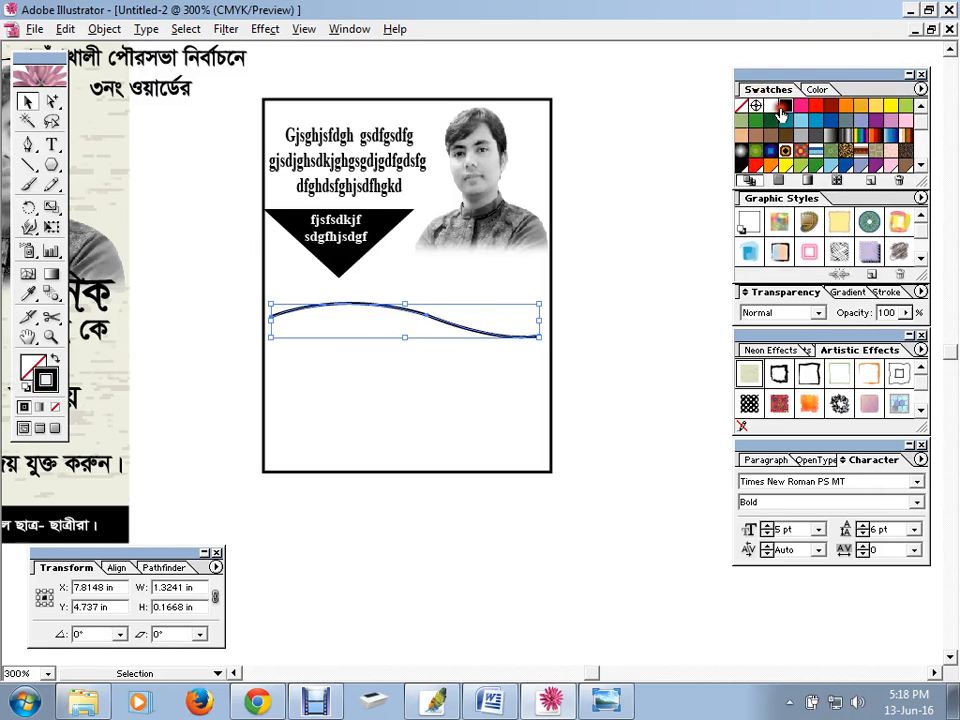
{"action": "left_click", "coordinate": [611, 275]}
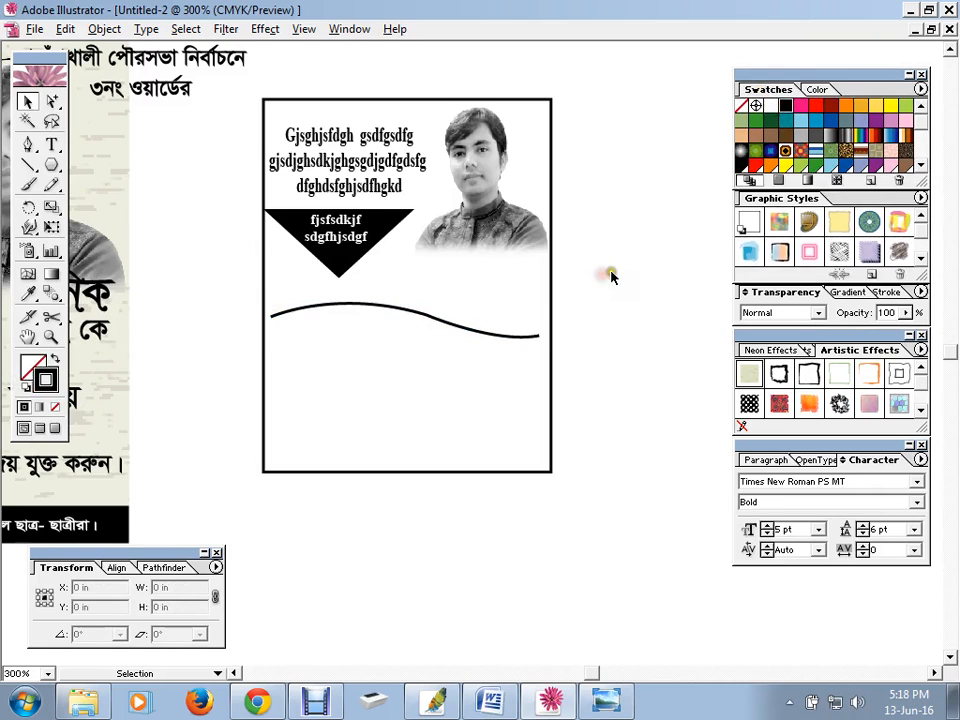
{"action": "left_click", "coordinate": [347, 305]}
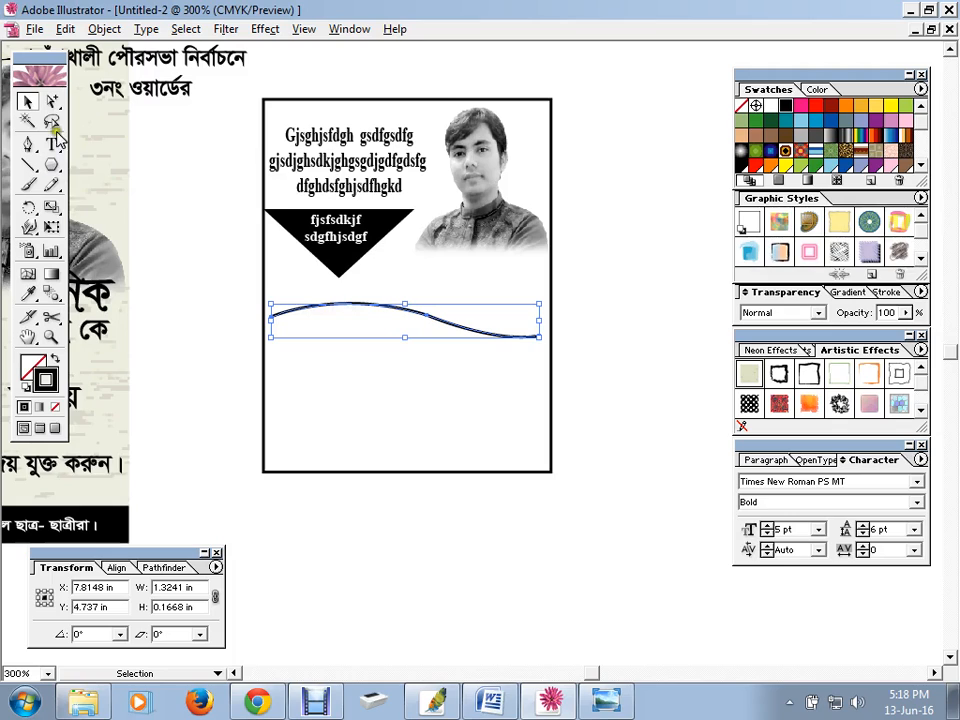
{"action": "left_click_drag", "start_coordinate": [52, 145], "coordinate": [116, 154]}
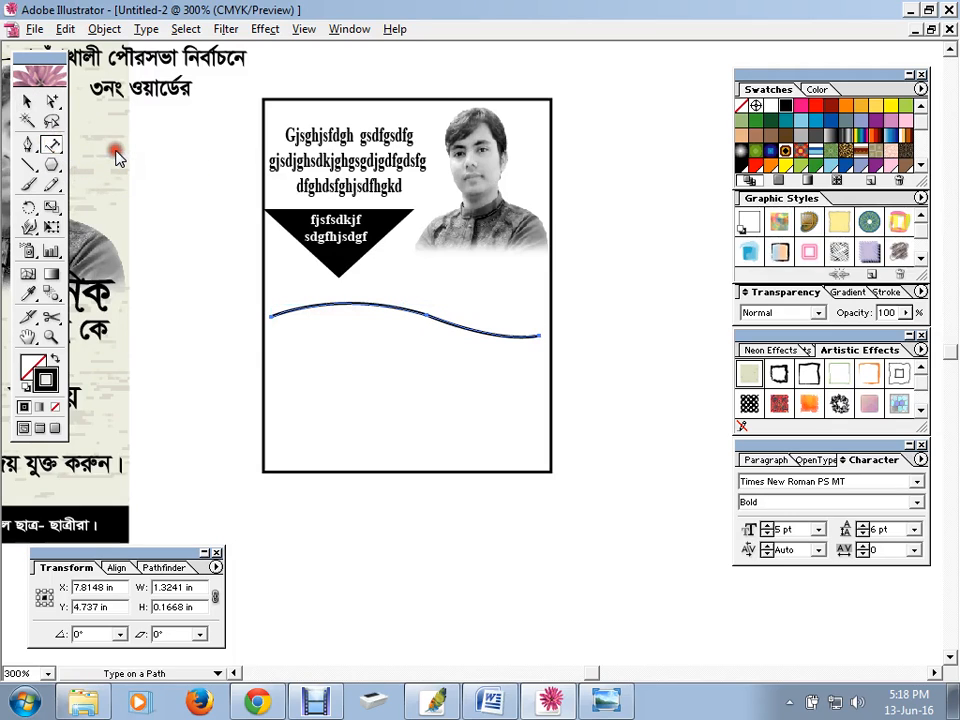
Type 'SDGF FKDSGSD GFKSG' along the wavy curve beneath the banner
{"action": "left_click", "coordinate": [272, 316]}
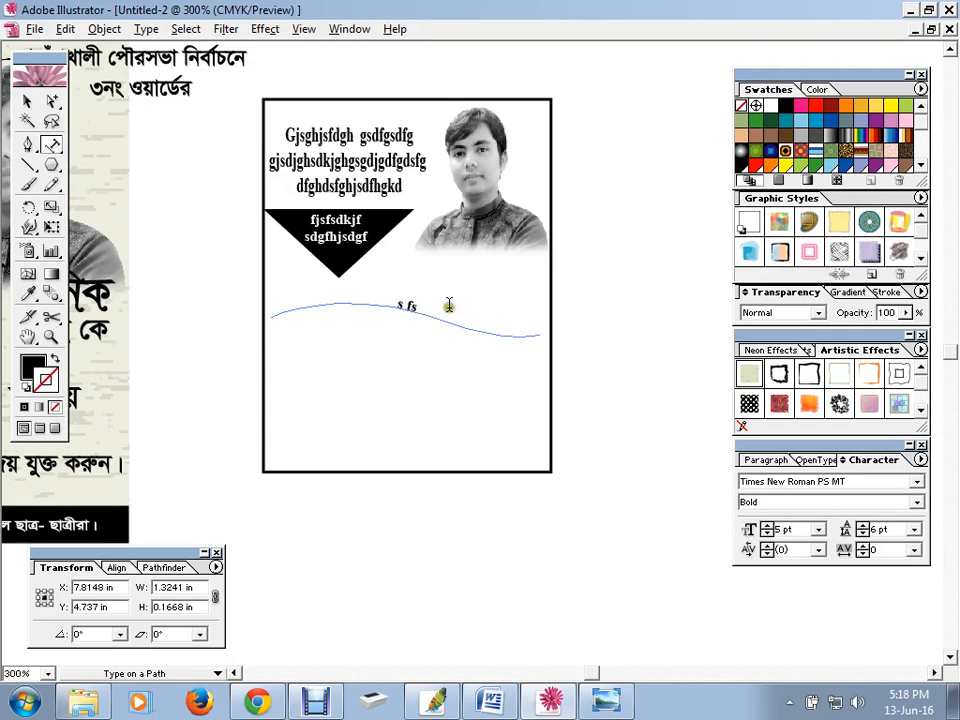
{"action": "key", "text": "BackSpace"}
{"action": "key", "text": "BackSpace"}
{"action": "key", "text": "BackSpace"}
{"action": "key", "text": "BackSpace"}
{"action": "type", "text": "SDGF FKDSGSD GFKSG FKJDSGS"}
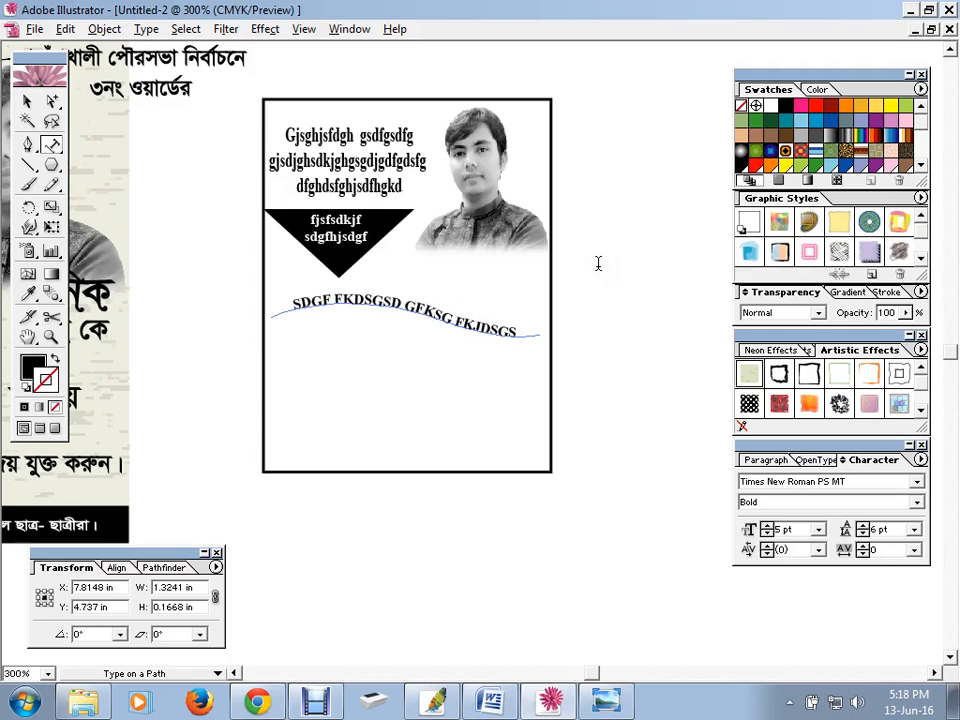
{"action": "key", "text": "BackSpace"}
{"action": "key", "text": "BackSpace"}
{"action": "key", "text": "BackSpace"}
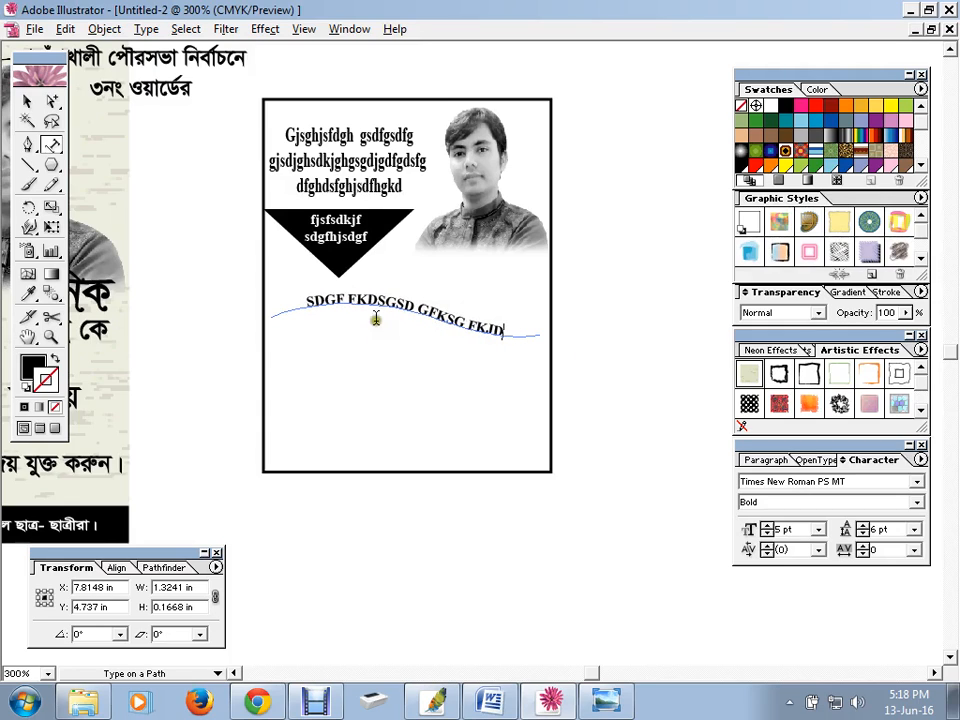
Set the curved text to 8 pt Bold
{"action": "triple_click", "coordinate": [372, 297]}
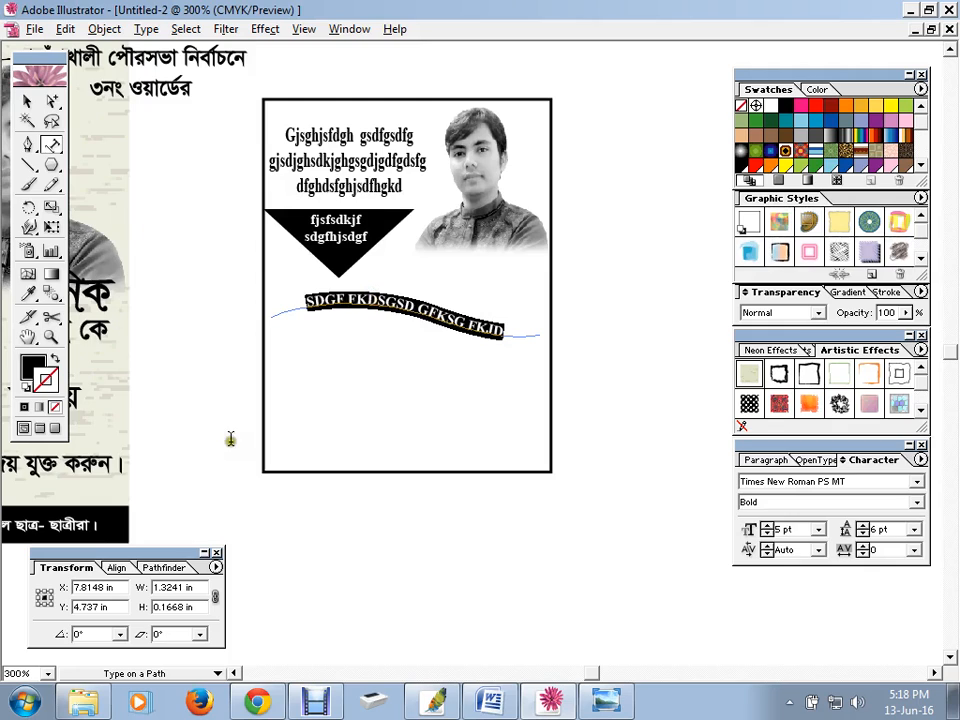
{"action": "left_click", "coordinate": [768, 526]}
{"action": "left_click", "coordinate": [768, 526]}
{"action": "left_click", "coordinate": [768, 526]}
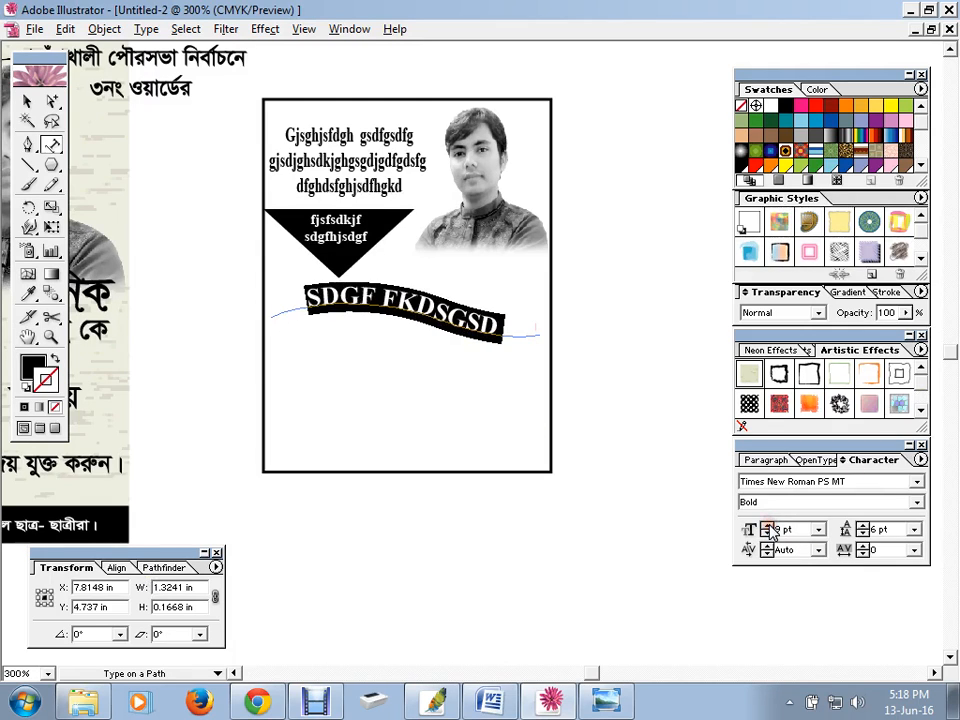
{"action": "left_click", "coordinate": [767, 535]}
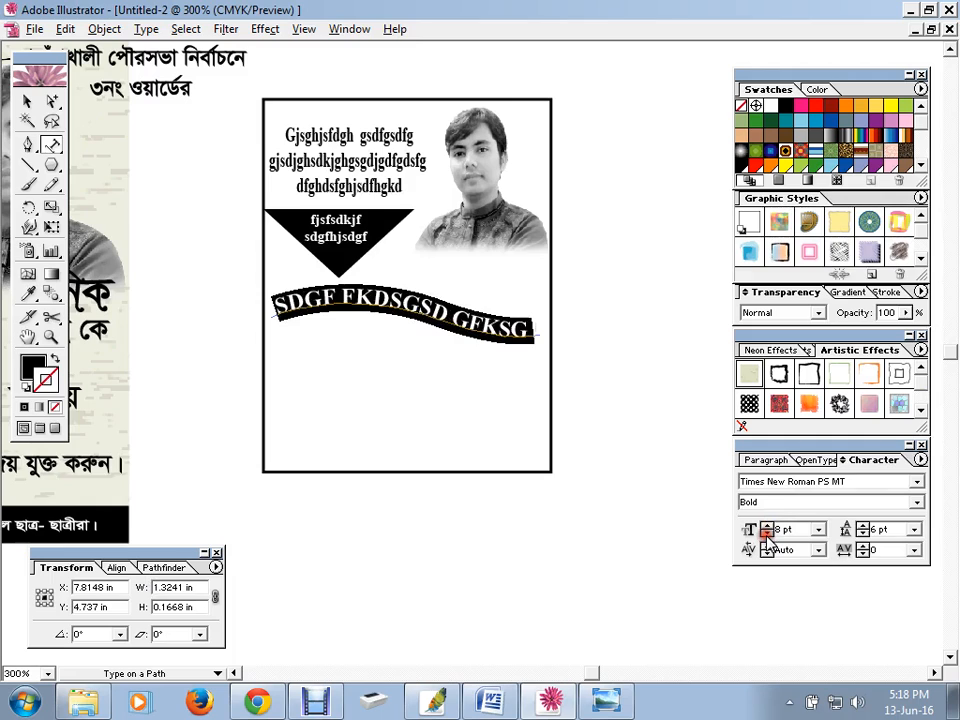
{"action": "left_click", "coordinate": [920, 505]}
{"action": "left_click", "coordinate": [827, 541]}
Reselect and deselect the curved text, then shift the artboard view slightly
{"action": "left_click", "coordinate": [27, 101]}
{"action": "left_click", "coordinate": [178, 167]}
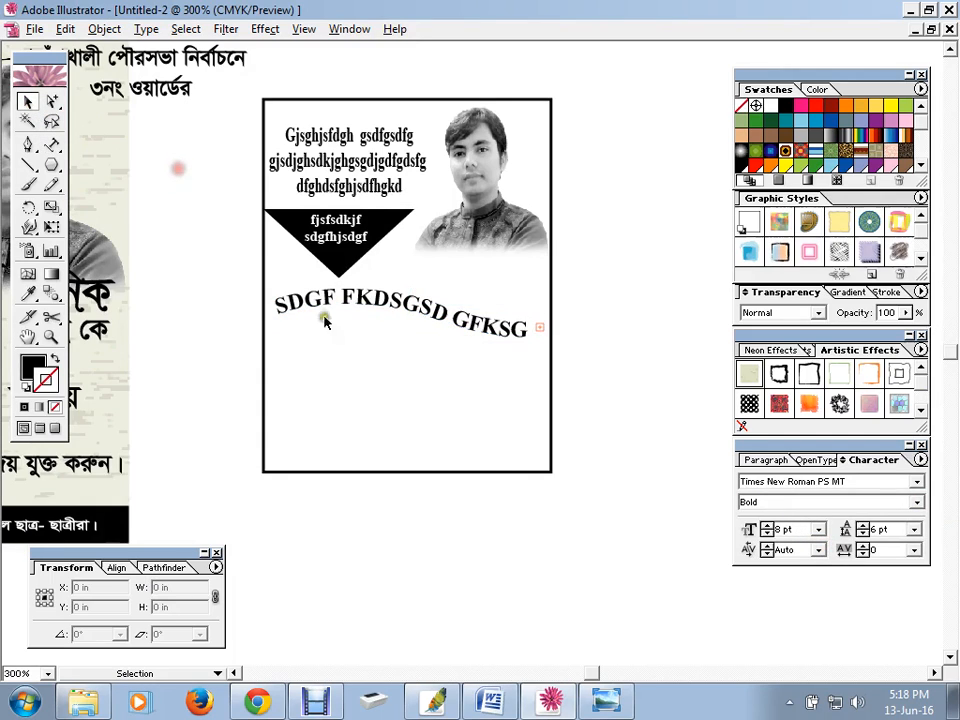
{"action": "left_click", "coordinate": [380, 302]}
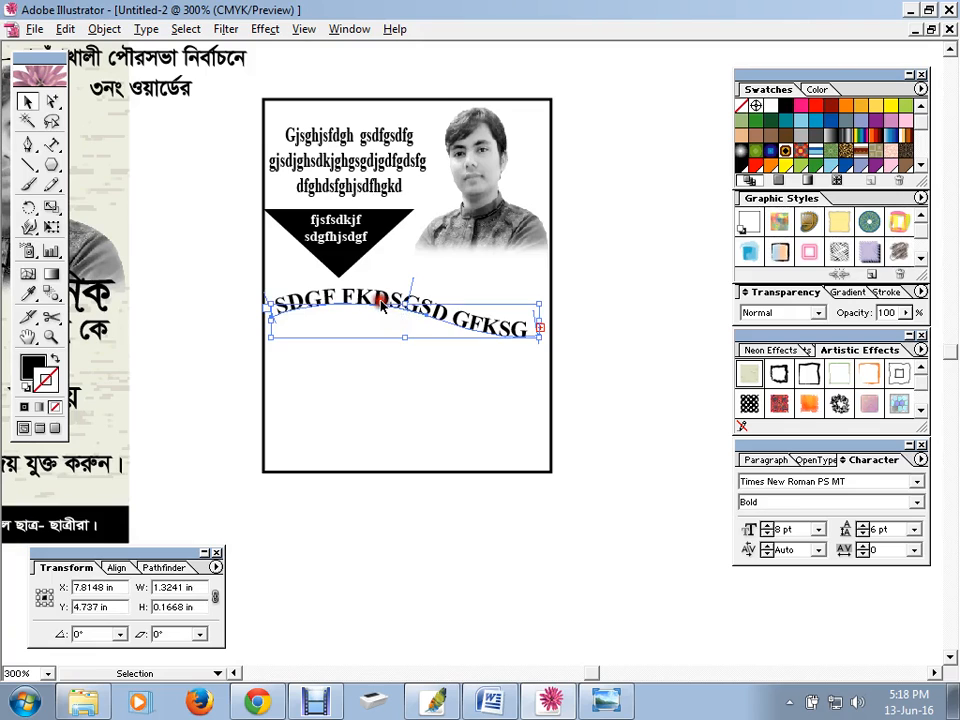
{"action": "left_click", "coordinate": [195, 300]}
{"action": "key", "text": "space"}
{"action": "left_click_drag", "start_coordinate": [193, 279], "coordinate": [227, 262]}
{"action": "left_click_drag", "start_coordinate": [50, 145], "coordinate": [77, 152]}
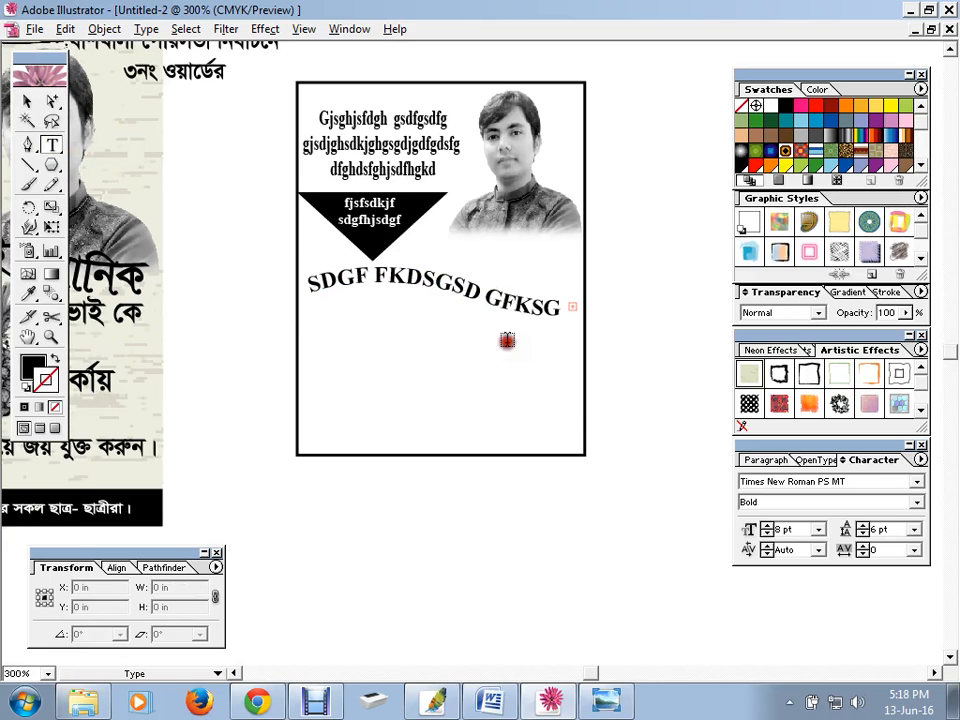
Type 'VAI KE' below the curved text and recase it to 'Vai Ke'
{"action": "left_click", "coordinate": [507, 341]}
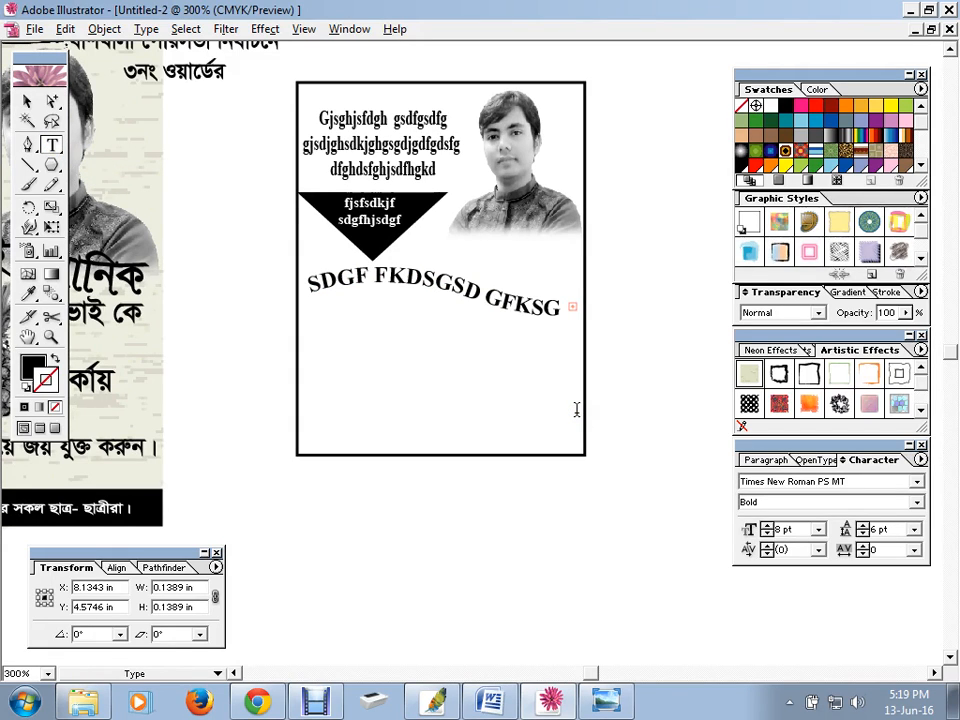
{"action": "type", "text": "VAI KE"}
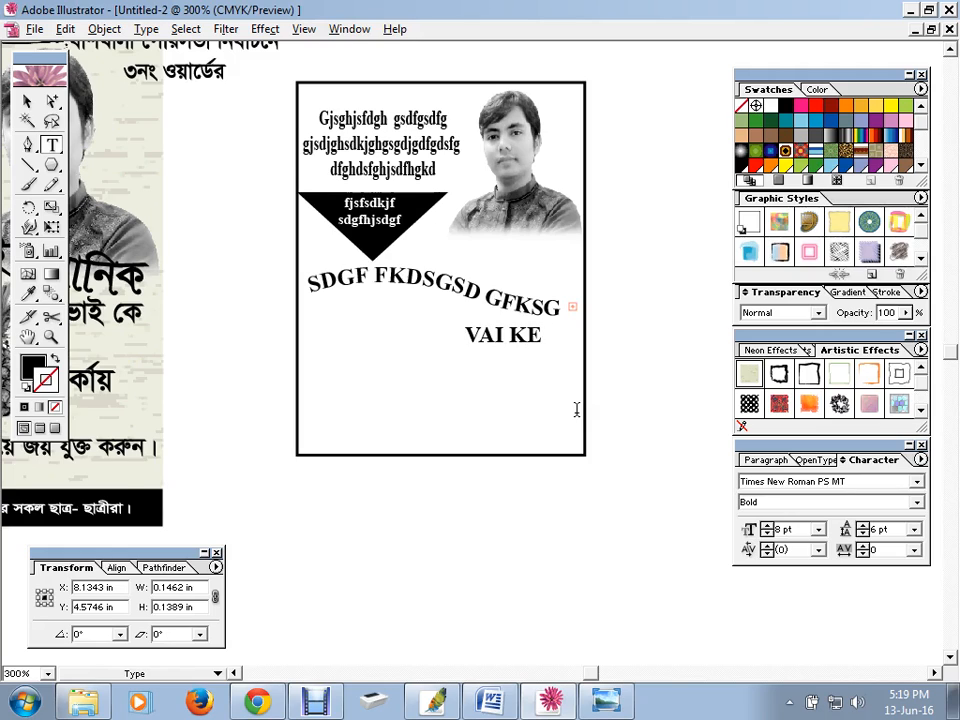
{"action": "left_click_drag", "start_coordinate": [533, 343], "coordinate": [542, 342]}
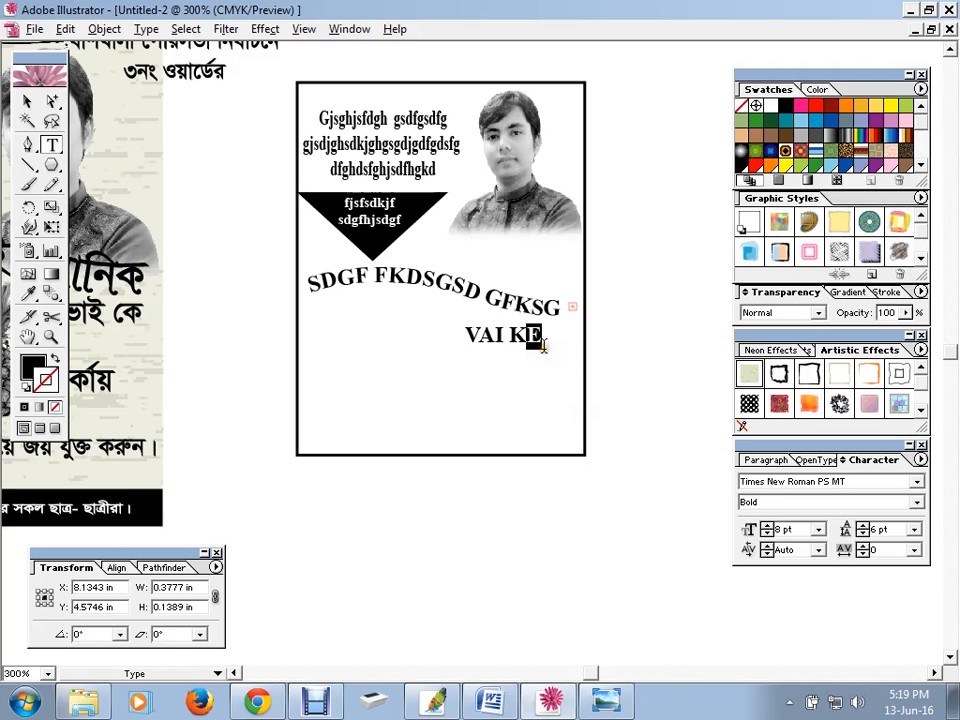
{"action": "type", "text": "e"}
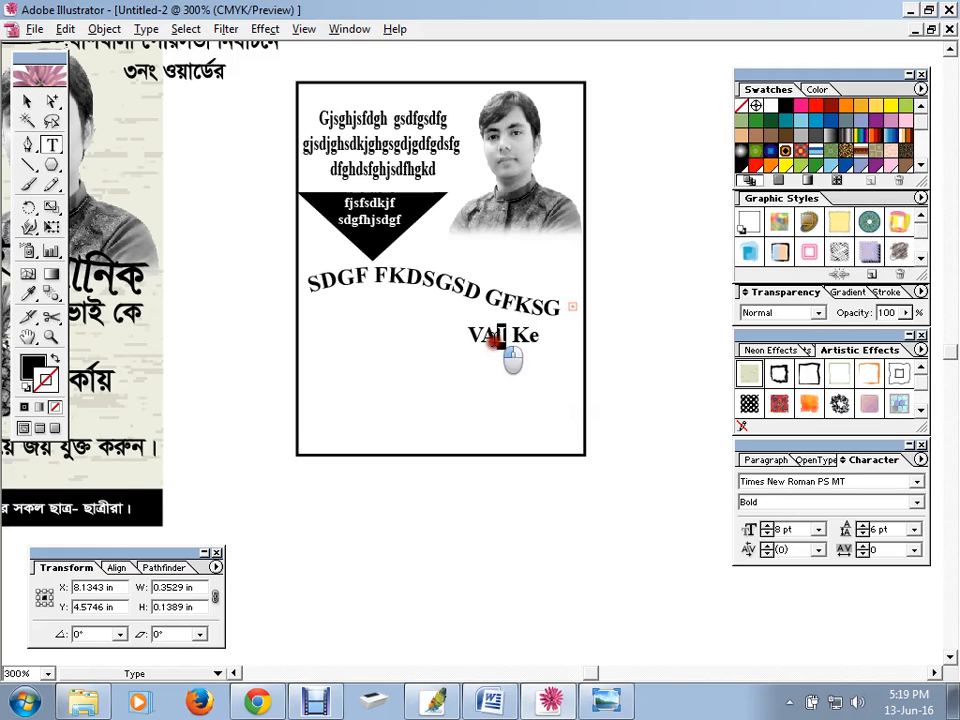
{"action": "left_click_drag", "start_coordinate": [507, 345], "coordinate": [486, 337]}
{"action": "type", "text": "a"}
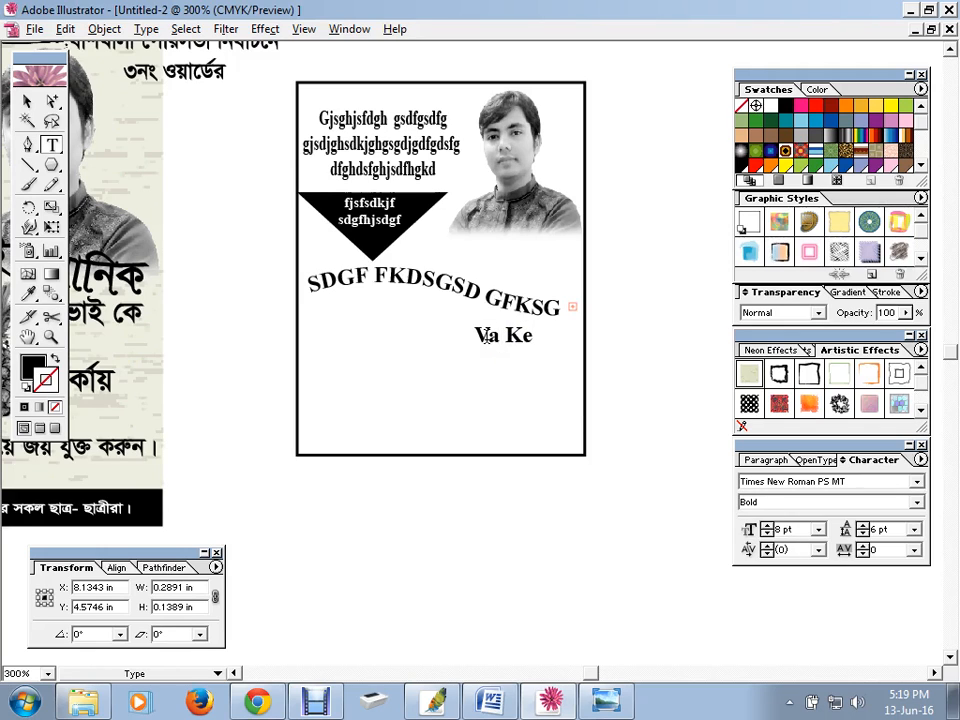
{"action": "type", "text": "i"}
Nudge Vai Ke right under the curve's end and pan to show the reference poster
{"action": "left_click", "coordinate": [28, 101]}
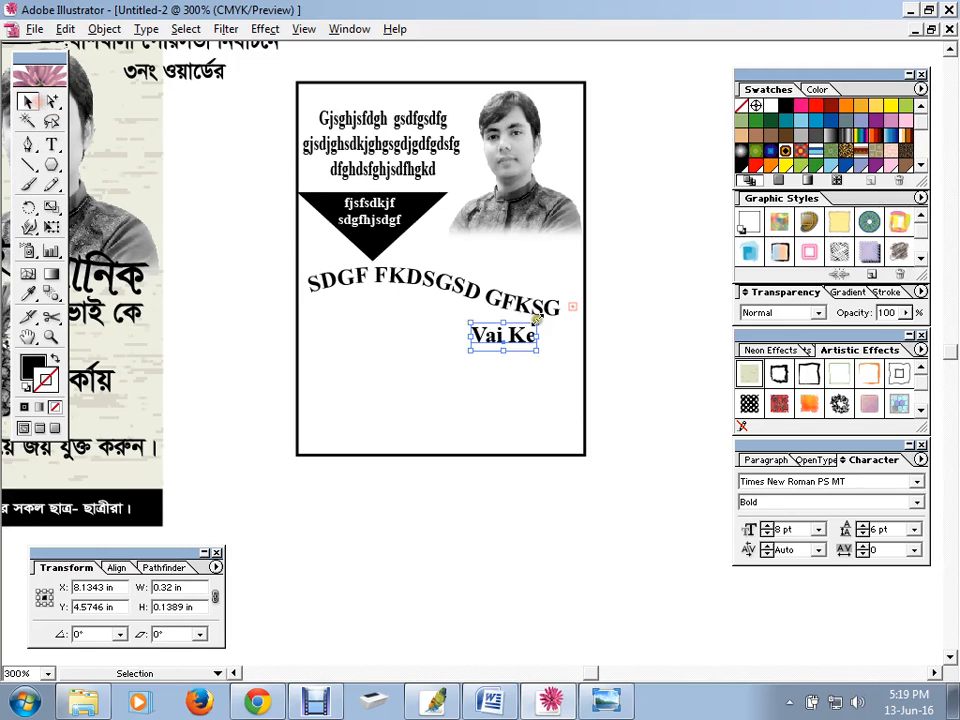
{"action": "left_click_drag", "start_coordinate": [532, 340], "coordinate": [561, 342]}
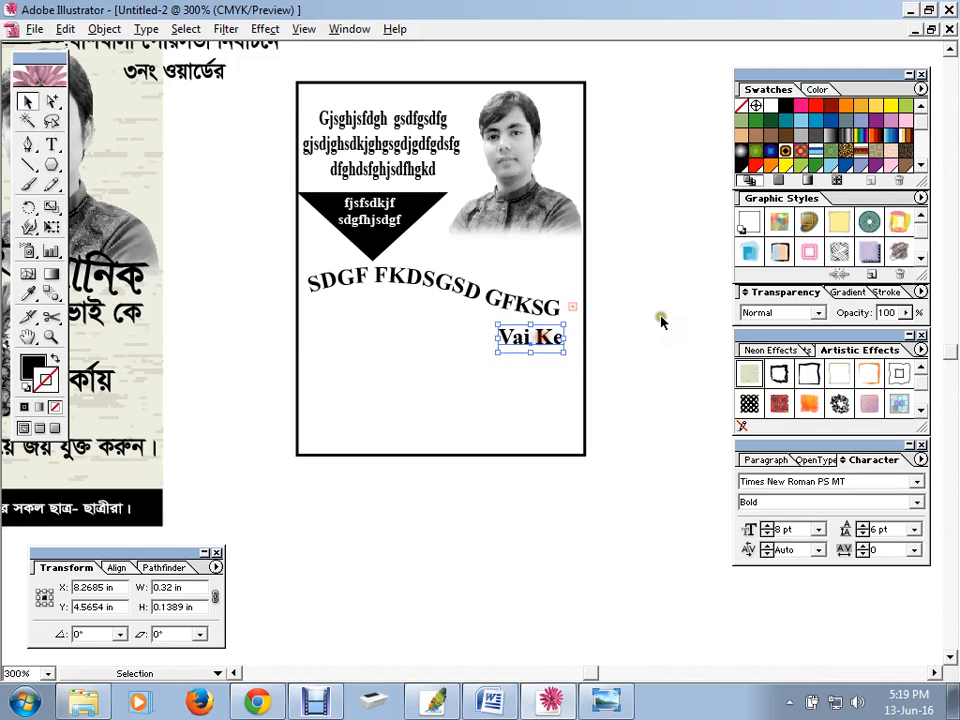
{"action": "left_click", "coordinate": [652, 313]}
{"action": "left_click_drag", "start_coordinate": [190, 337], "coordinate": [162, 388]}
{"action": "left_click_drag", "start_coordinate": [435, 281], "coordinate": [392, 285]}
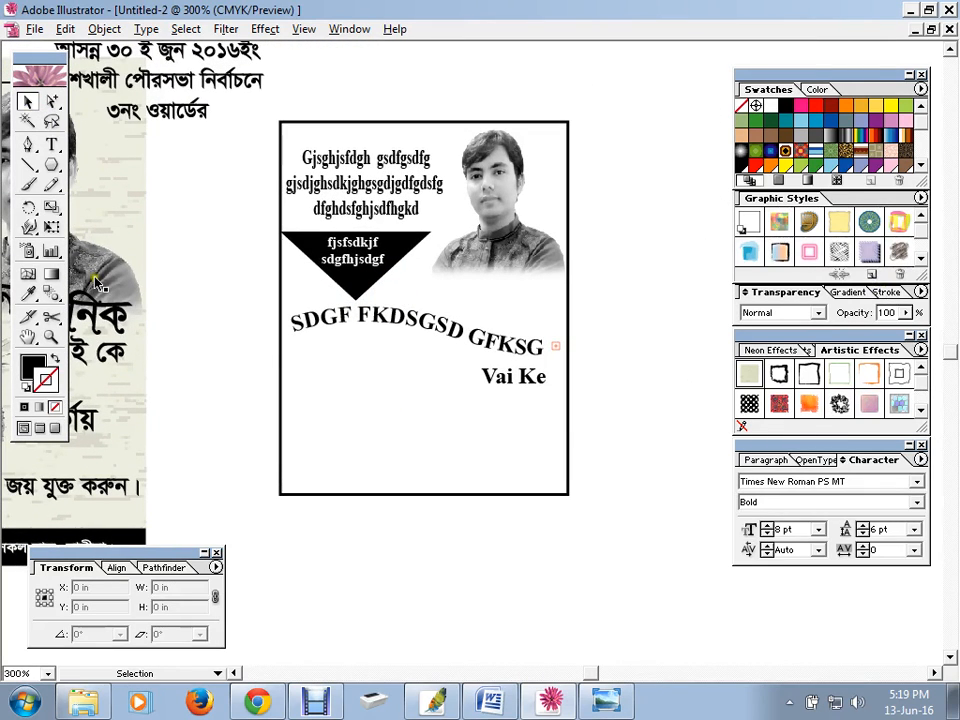
Drag the green apple from the Symbols panel onto the poster and shrink it to a small size
{"action": "left_click", "coordinate": [349, 29]}
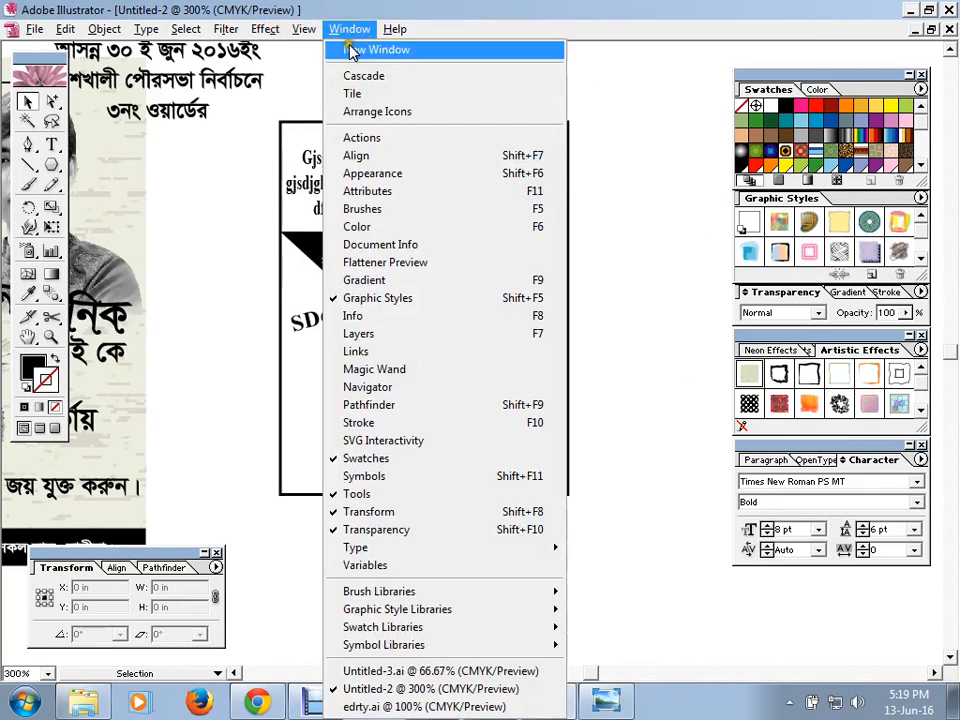
{"action": "left_click", "coordinate": [405, 477]}
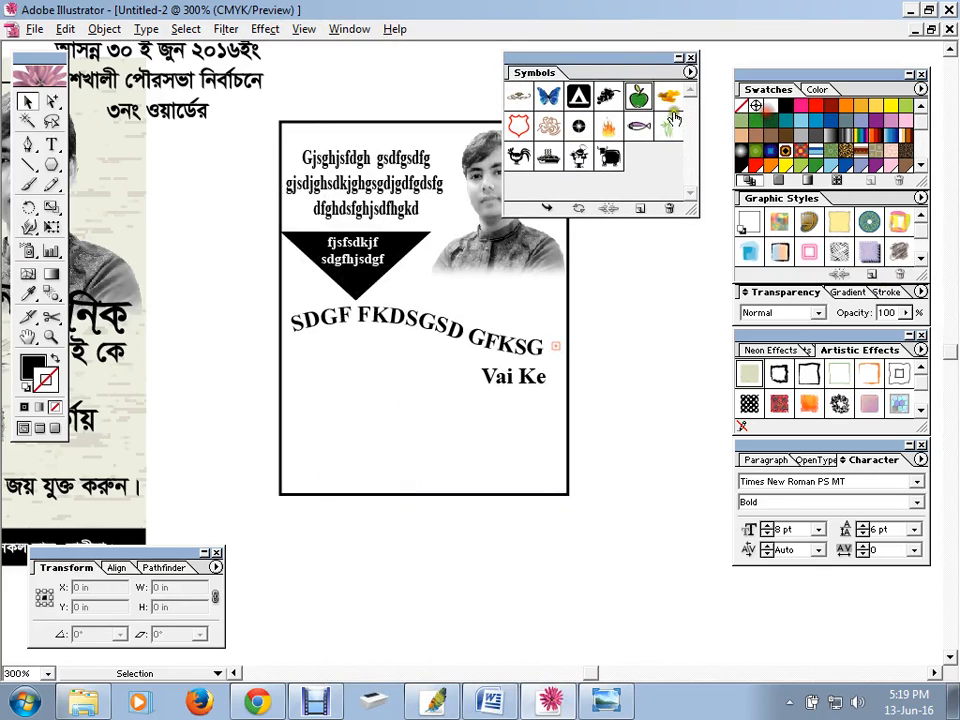
{"action": "left_click_drag", "start_coordinate": [620, 66], "coordinate": [805, 93]}
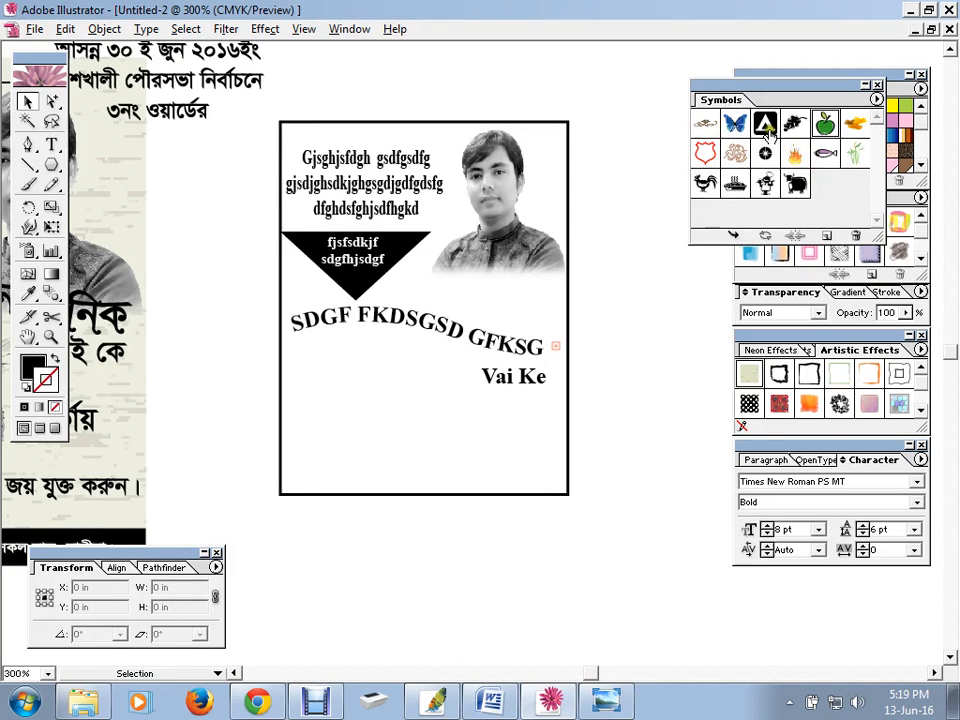
{"action": "left_click_drag", "start_coordinate": [826, 125], "coordinate": [426, 374]}
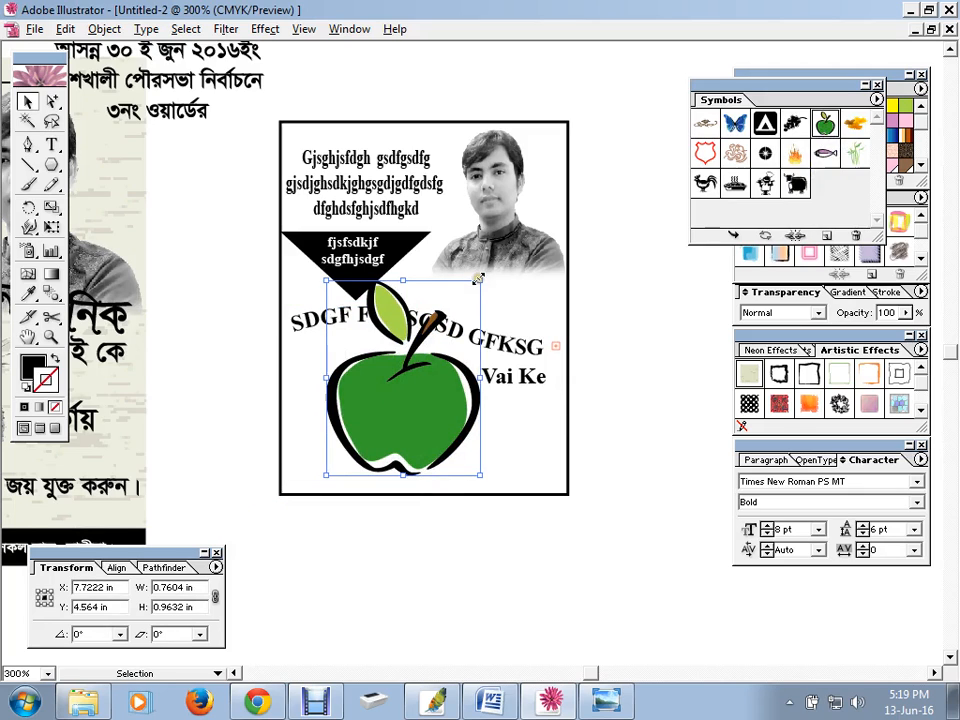
{"action": "left_click_drag", "start_coordinate": [479, 279], "coordinate": [416, 410]}
{"action": "left_click", "coordinate": [621, 459]}
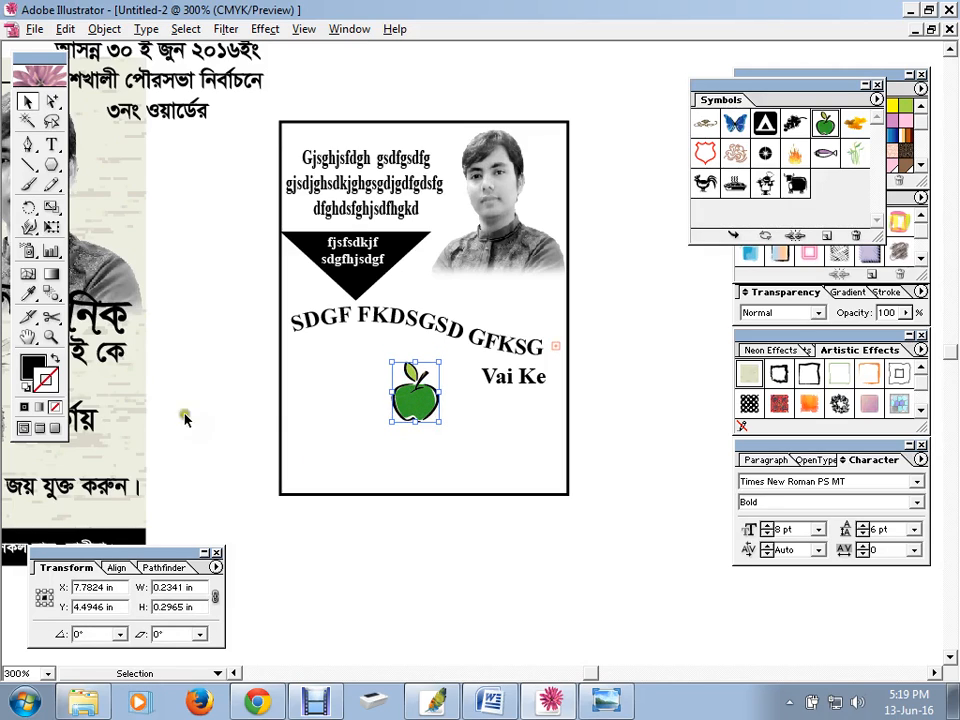
{"action": "left_click", "coordinate": [52, 144]}
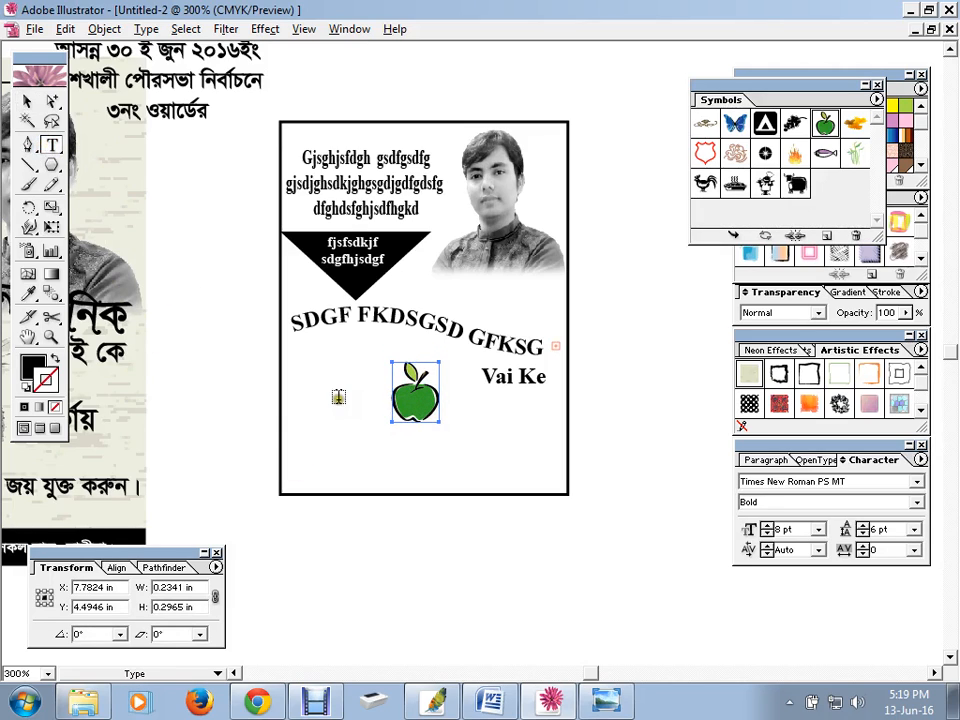
Type 'Apple Markai' and stretch it over the apple so the words flank it
{"action": "left_click", "coordinate": [339, 395]}
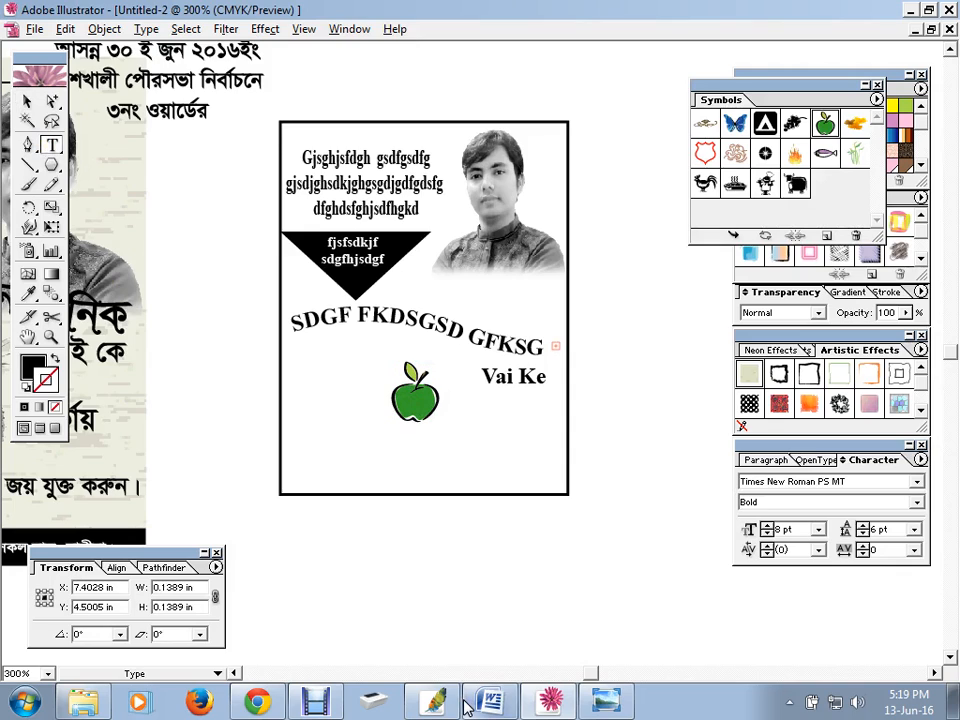
{"action": "type", "text": "Apple        "}
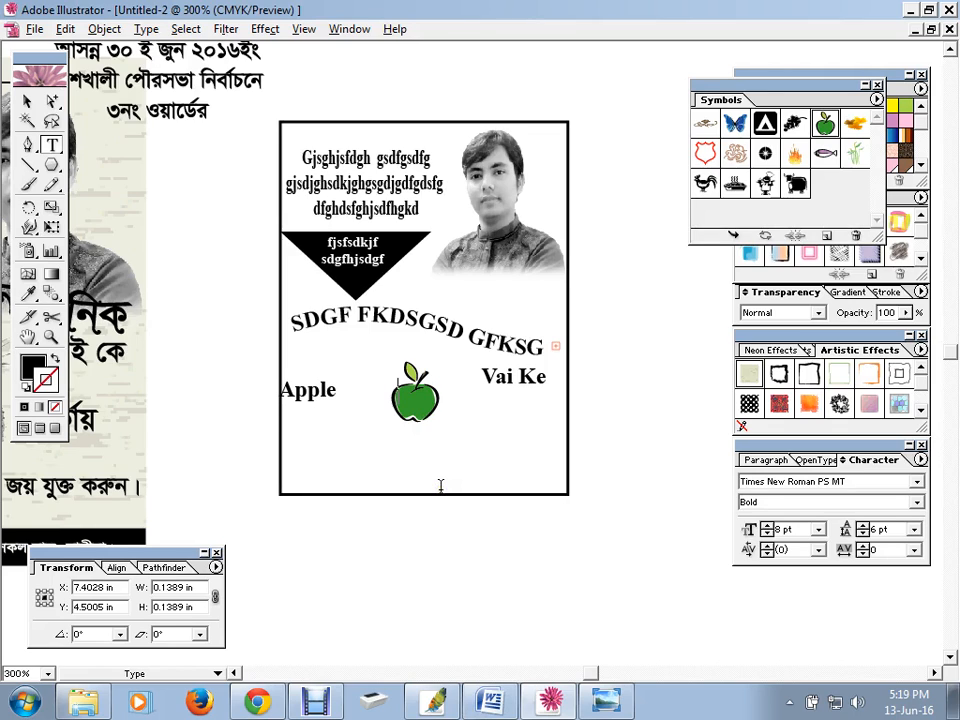
{"action": "type", "text": "  Markai"}
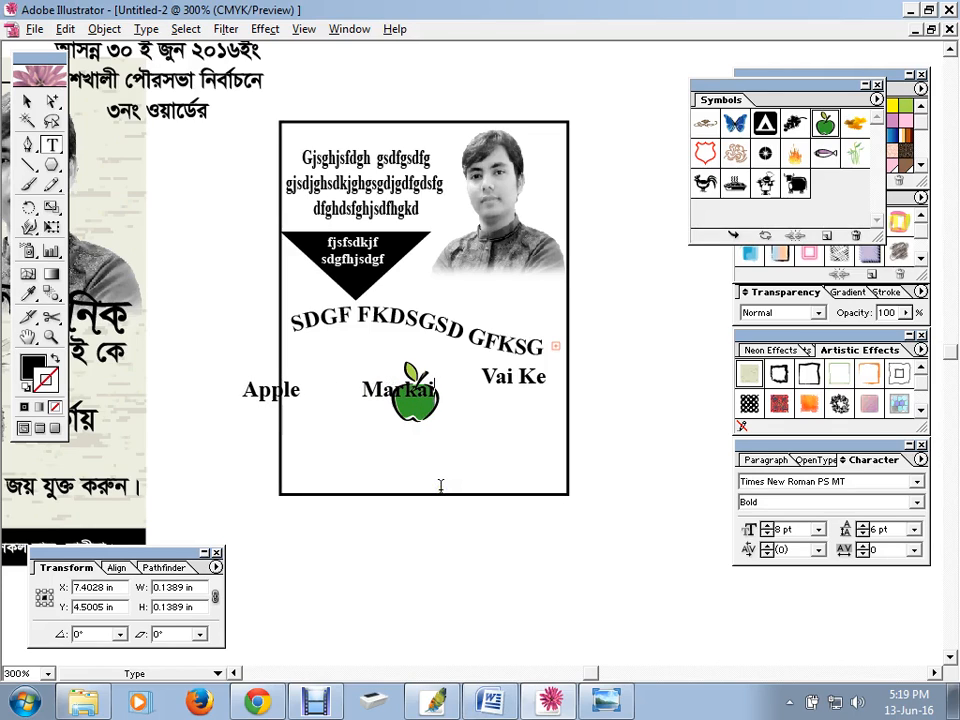
{"action": "left_click", "coordinate": [26, 101]}
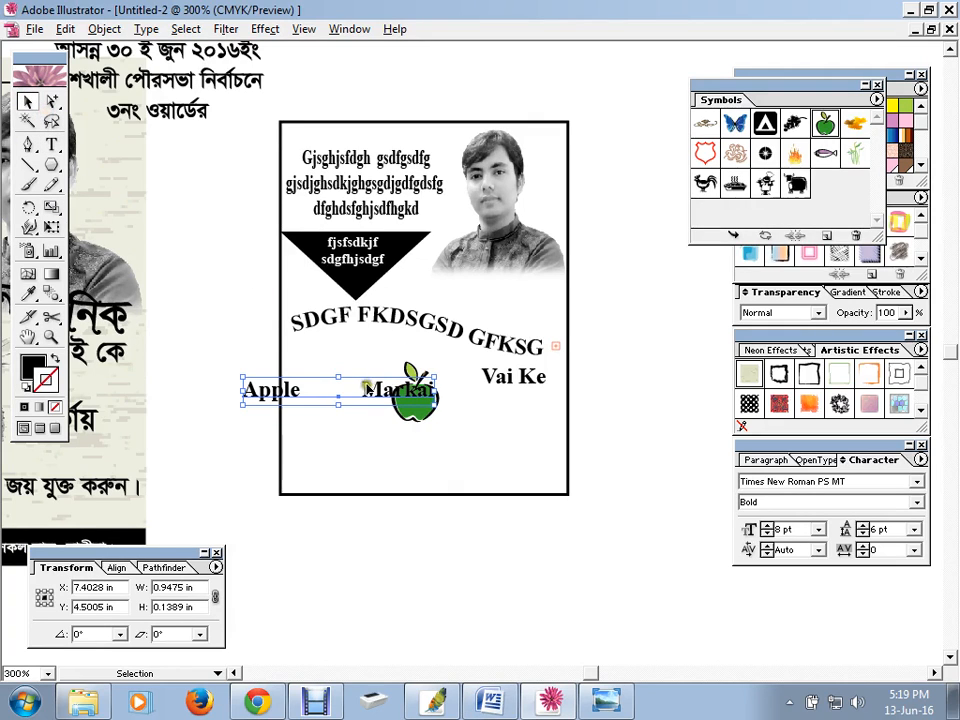
{"action": "left_click_drag", "start_coordinate": [372, 388], "coordinate": [456, 399]}
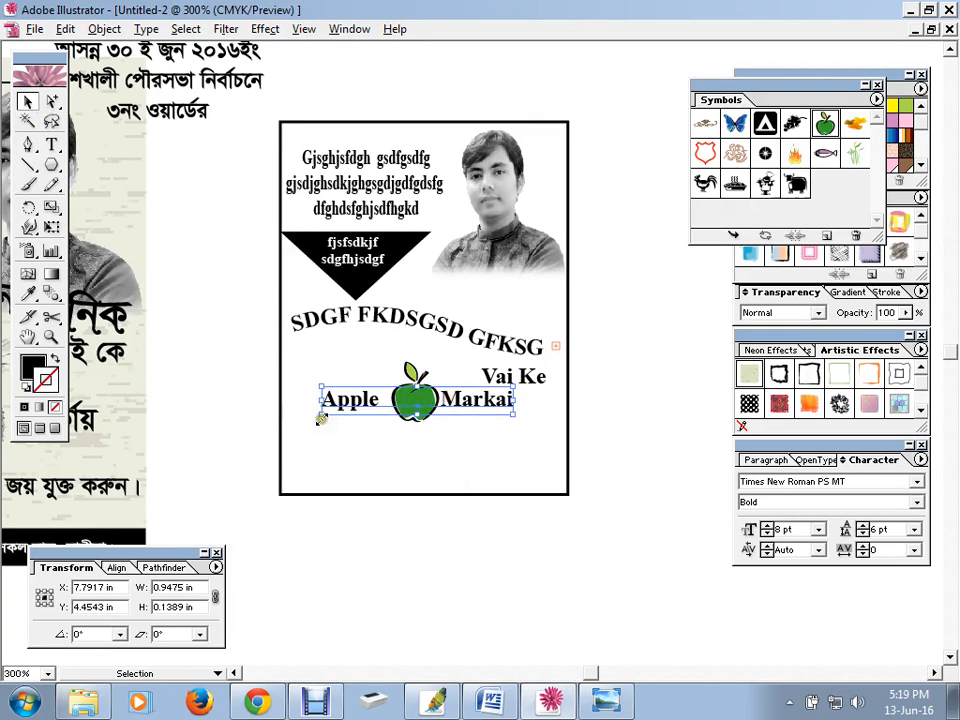
{"action": "left_click_drag", "start_coordinate": [319, 415], "coordinate": [284, 415]}
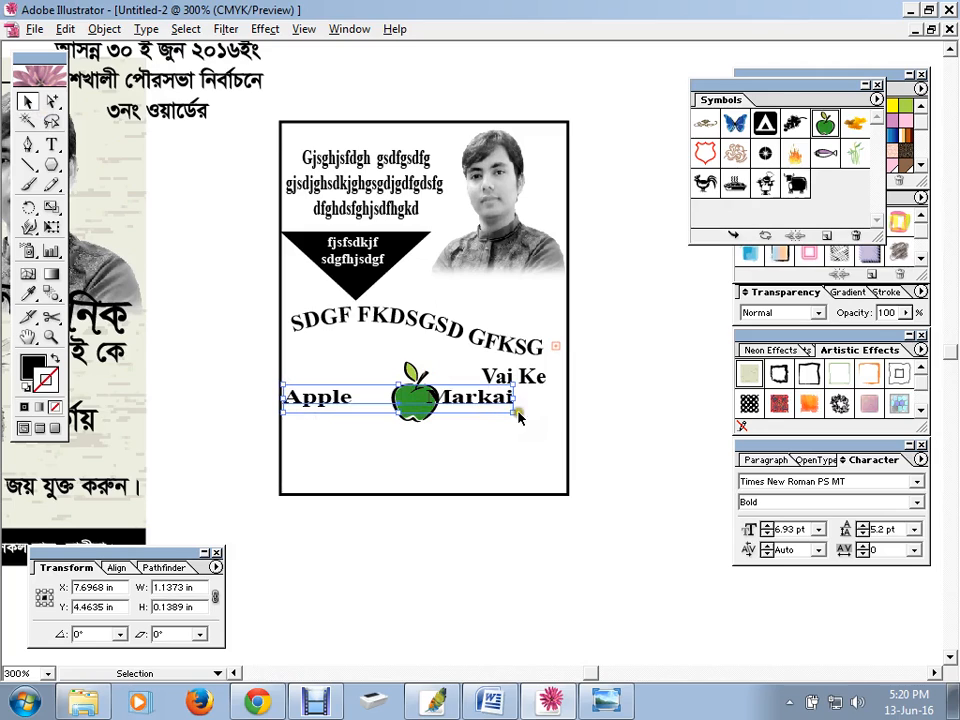
{"action": "mouse_move", "coordinate": [514, 412]}
{"action": "left_mouse_down"}
{"action": "mouse_move", "coordinate": [529, 422]}
{"action": "mouse_move", "coordinate": [496, 406]}
{"action": "left_mouse_up"}
{"action": "left_click", "coordinate": [608, 402]}
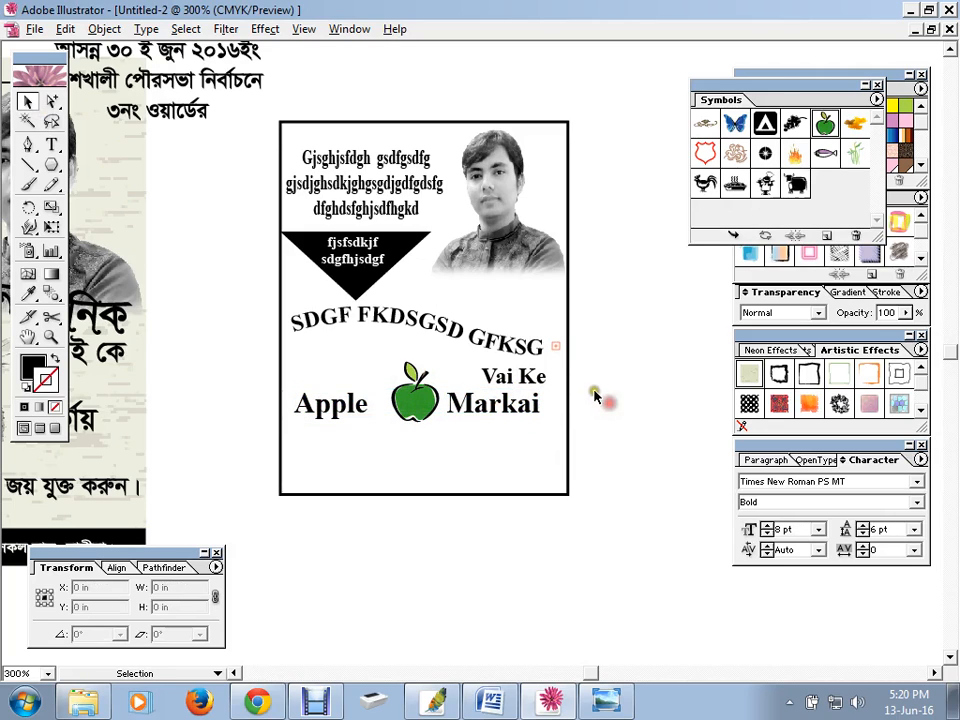
{"action": "left_click", "coordinate": [51, 143]}
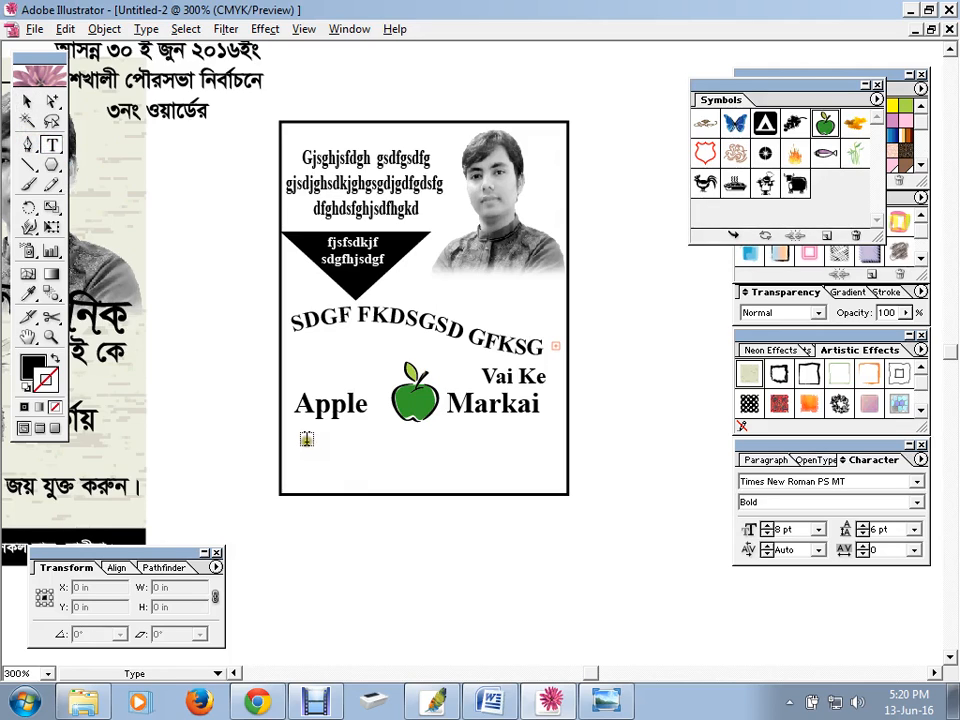
Type a placeholder line below Apple Markai, insert 'df', and move it into the poster
{"action": "left_click", "coordinate": [306, 438]}
{"action": "type", "text": "sfdhasfgjhasfhcjashfd asdfcja"}
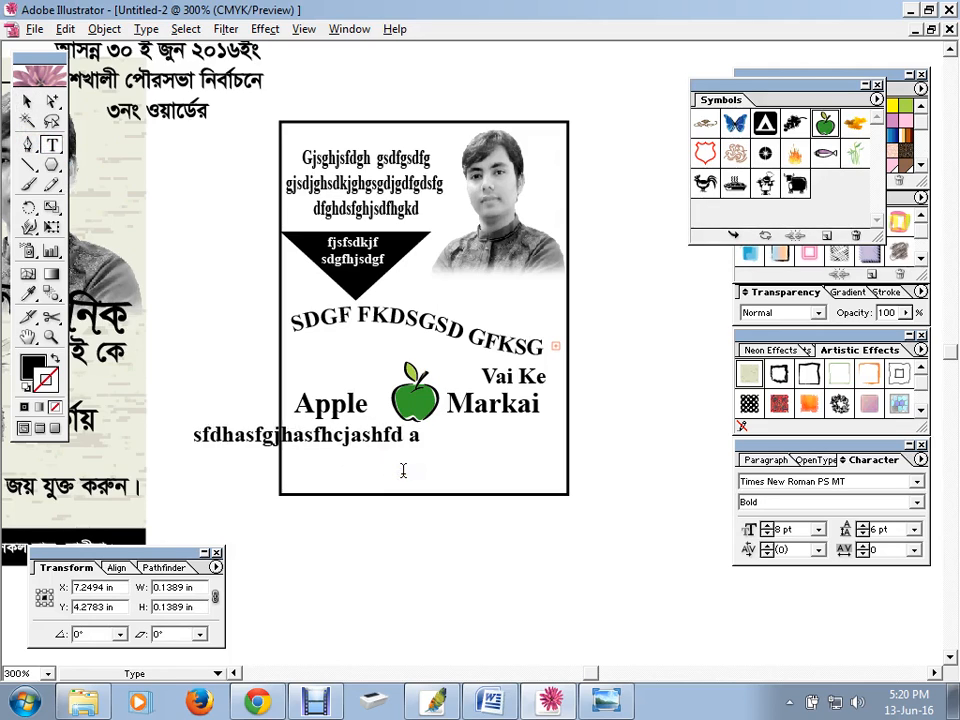
{"action": "left_click", "coordinate": [262, 437]}
{"action": "type", "text": "df"}
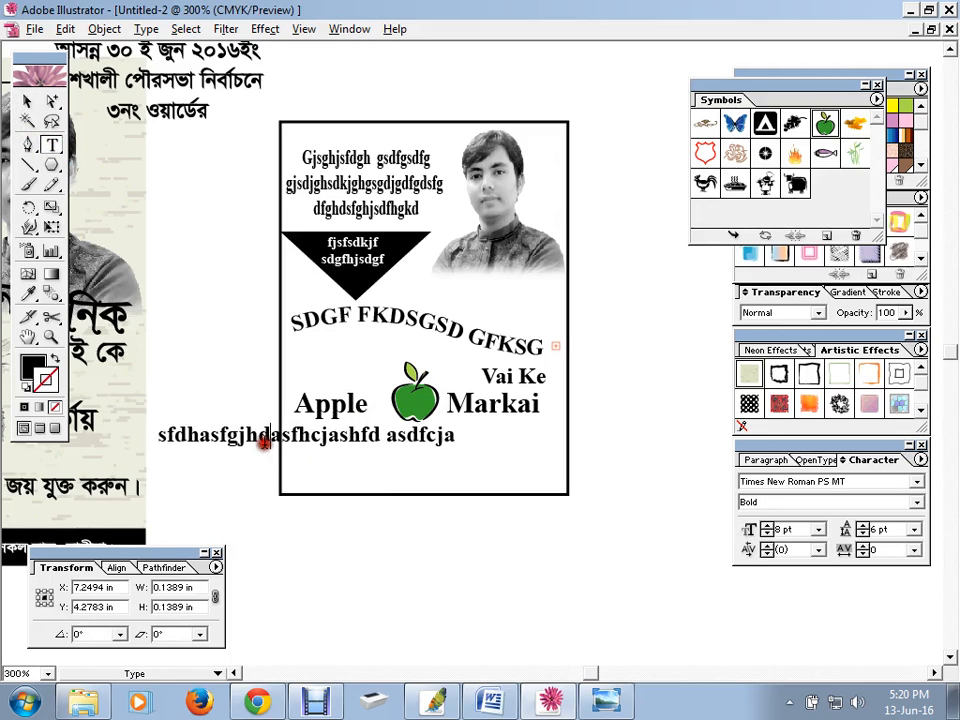
{"action": "left_click", "coordinate": [333, 437]}
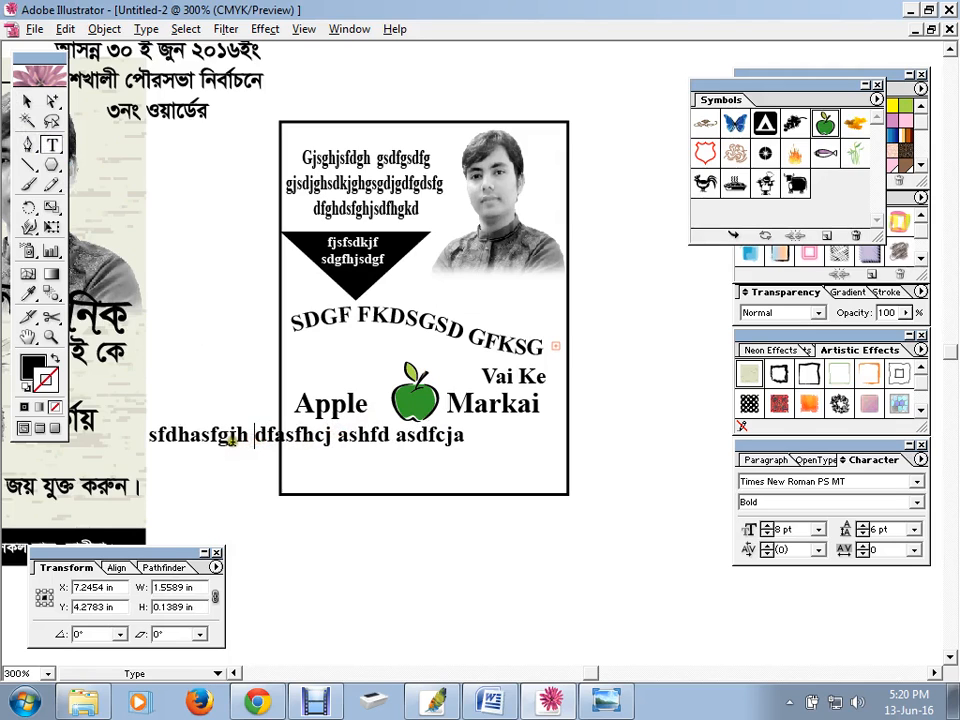
{"action": "left_click", "coordinate": [30, 103]}
{"action": "left_click_drag", "start_coordinate": [286, 442], "coordinate": [423, 452]}
Delete the trailing 'dfcja' and centre the line 'sfdhasfgjh dfasfhcj ashfd as' in the poster
{"action": "key", "text": "t"}
{"action": "left_click_drag", "start_coordinate": [547, 447], "coordinate": [606, 446]}
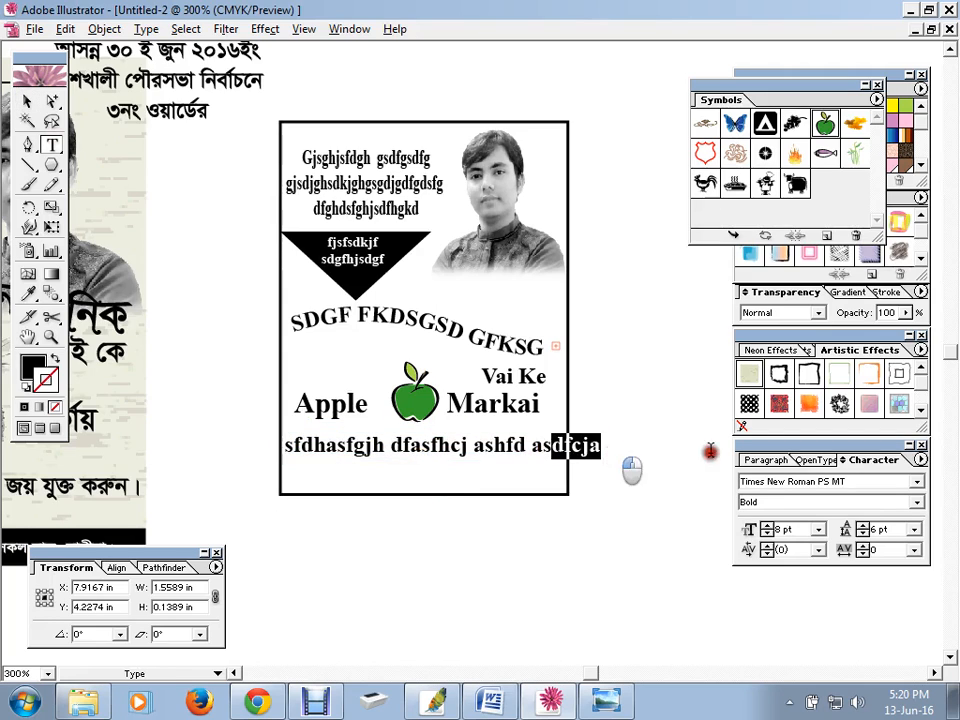
{"action": "key", "text": "BackSpace"}
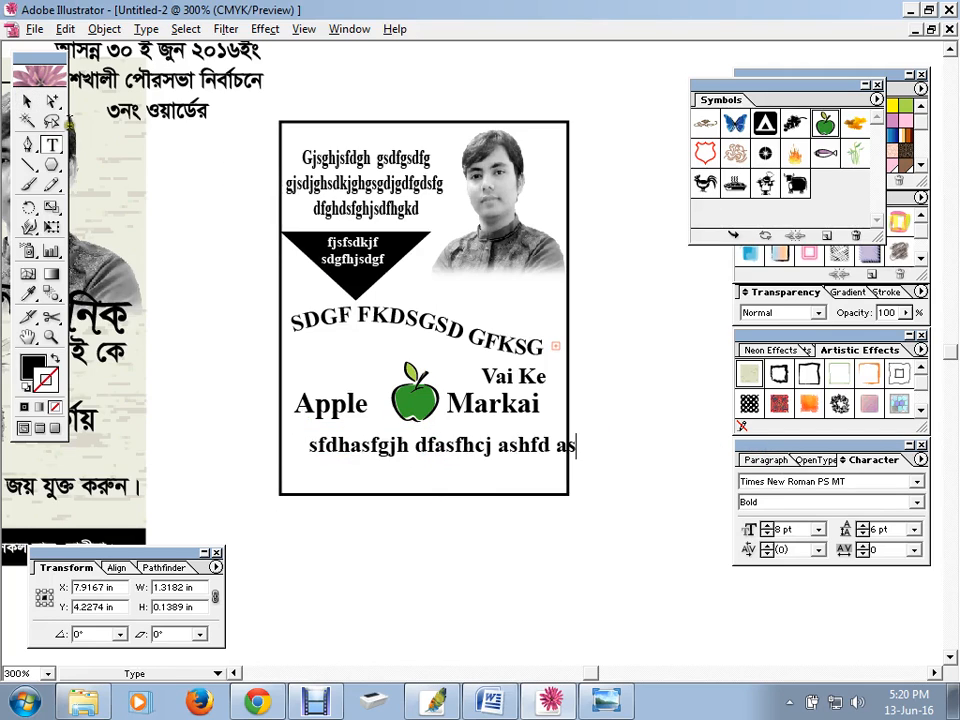
{"action": "left_click", "coordinate": [27, 101]}
{"action": "left_click_drag", "start_coordinate": [452, 455], "coordinate": [434, 457]}
{"action": "left_click", "coordinate": [616, 449]}
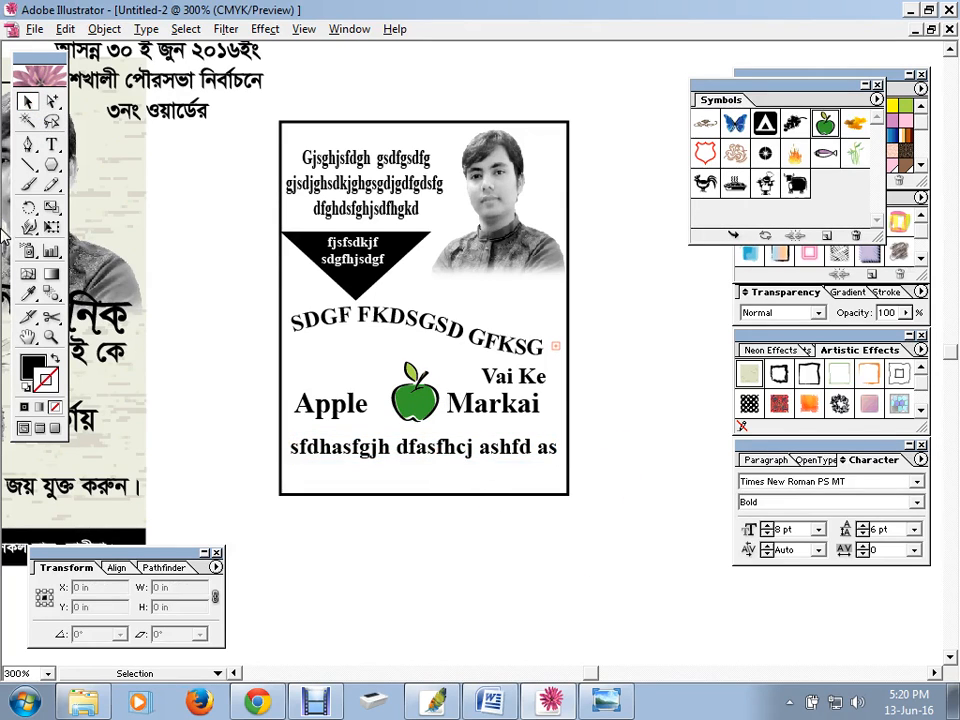
Draw a bar along the poster's bottom and move new text 'shdfg sfcajsgfjsd fgfhjsag gsf' onto it
{"action": "left_click_drag", "start_coordinate": [57, 165], "coordinate": [70, 167]}
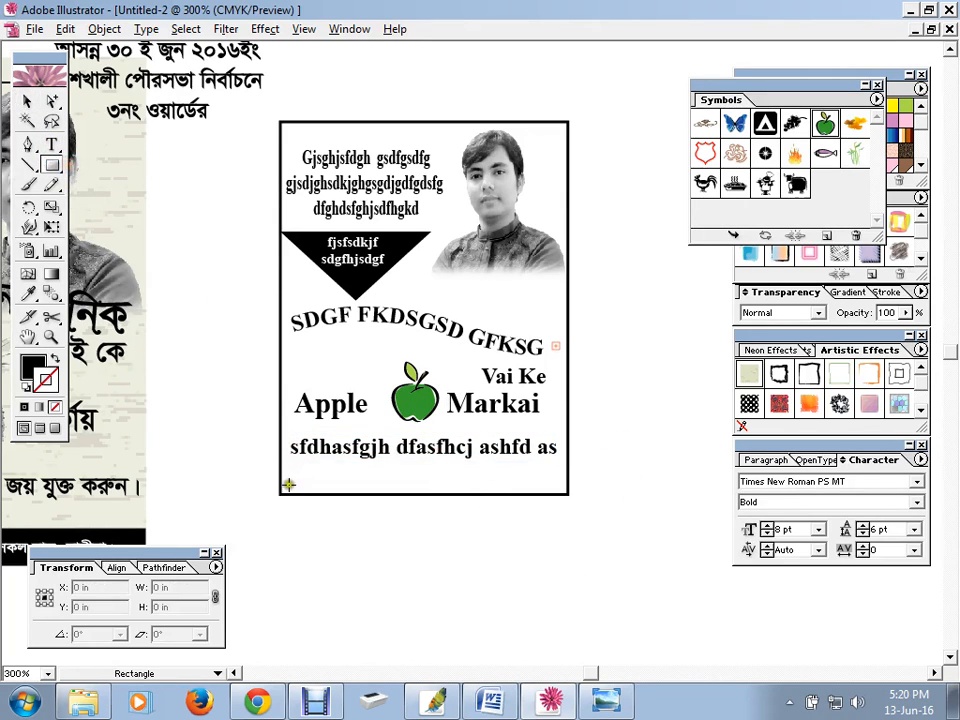
{"action": "left_click_drag", "start_coordinate": [280, 493], "coordinate": [567, 471]}
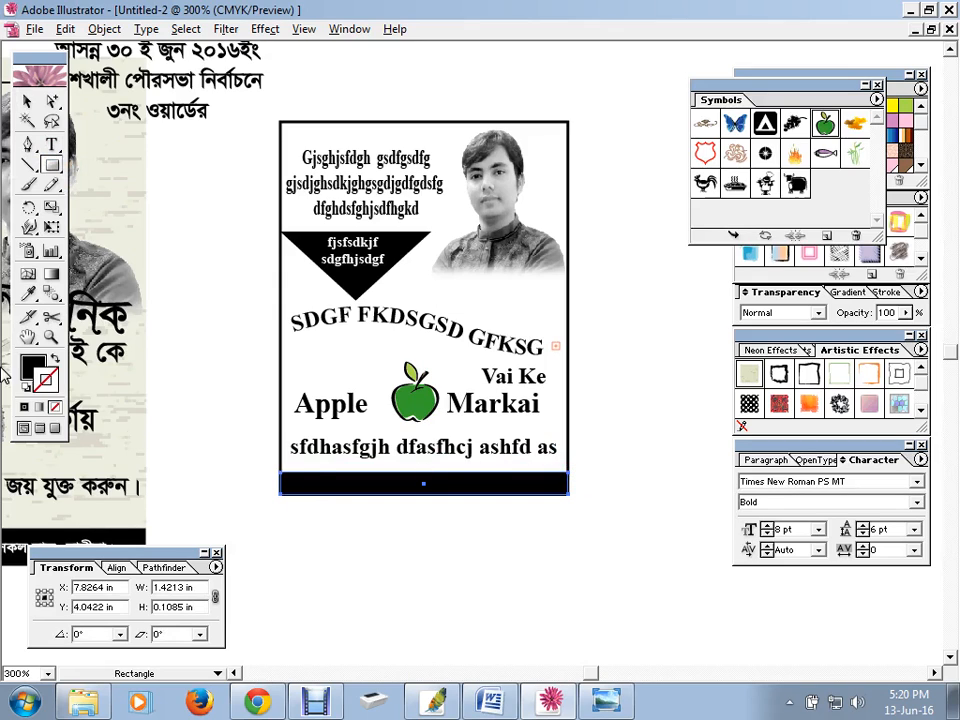
{"action": "left_click", "coordinate": [52, 143]}
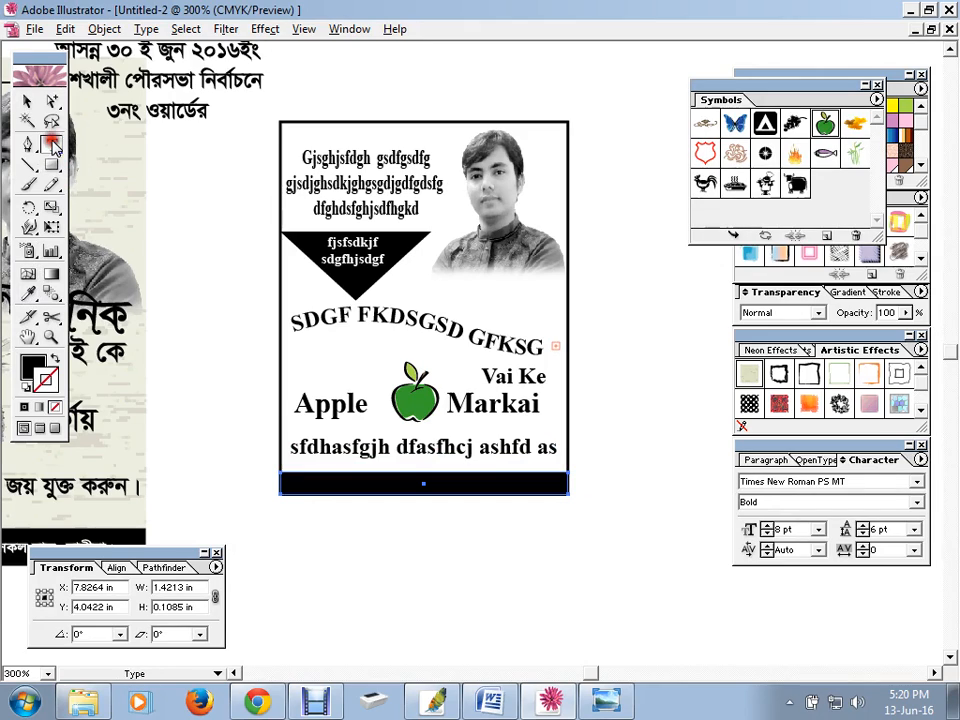
{"action": "left_click", "coordinate": [339, 541]}
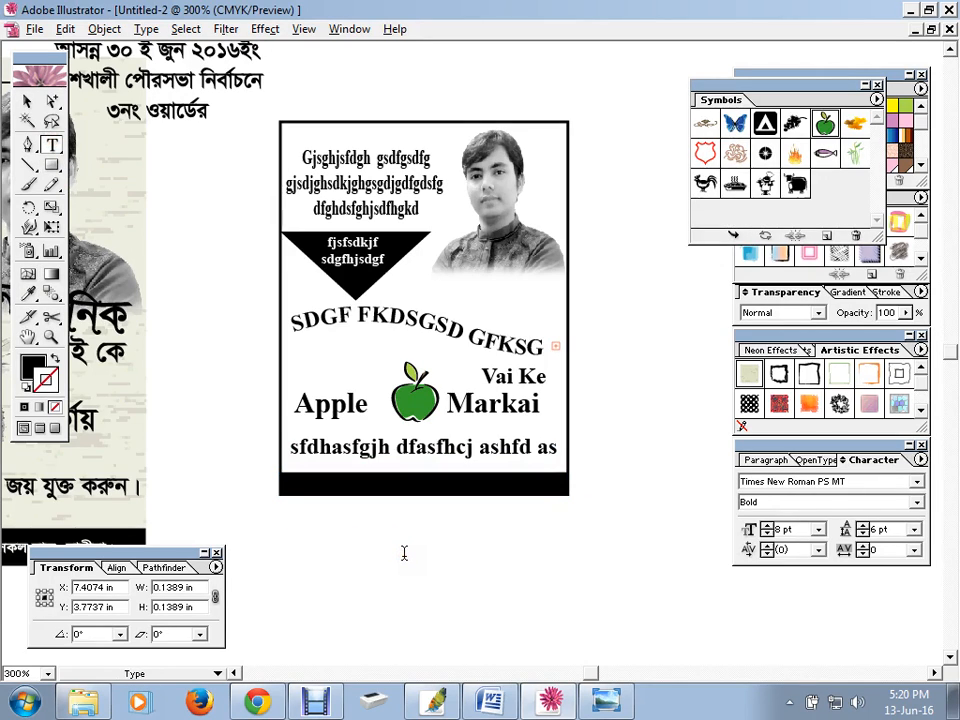
{"action": "type", "text": "shdfg sfcajsgfjsd fgfhjsag "}
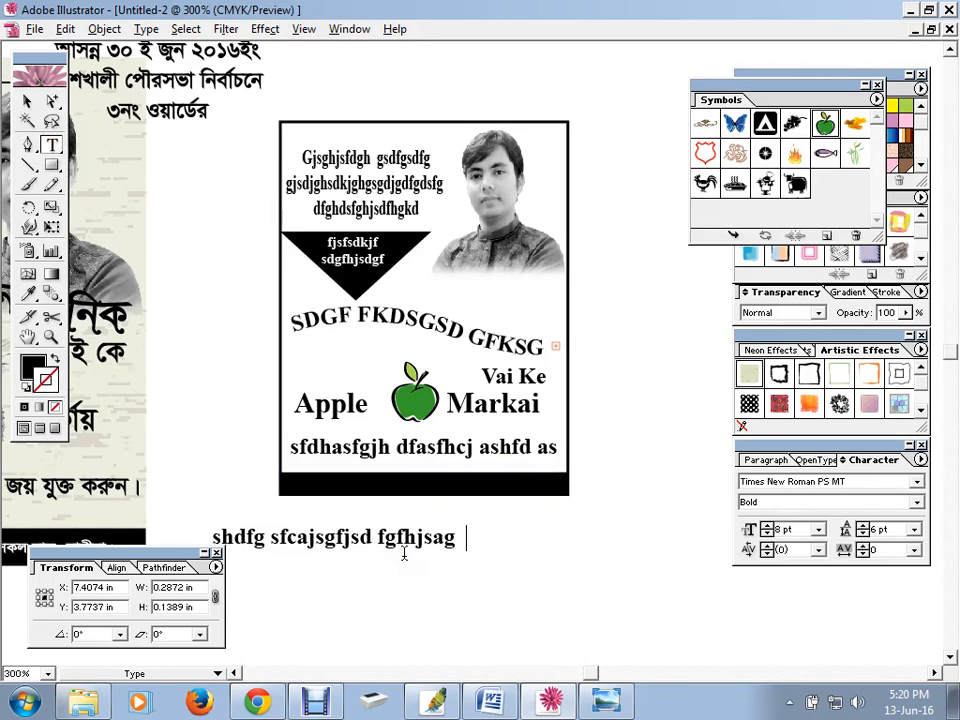
{"action": "type", "text": " gsf"}
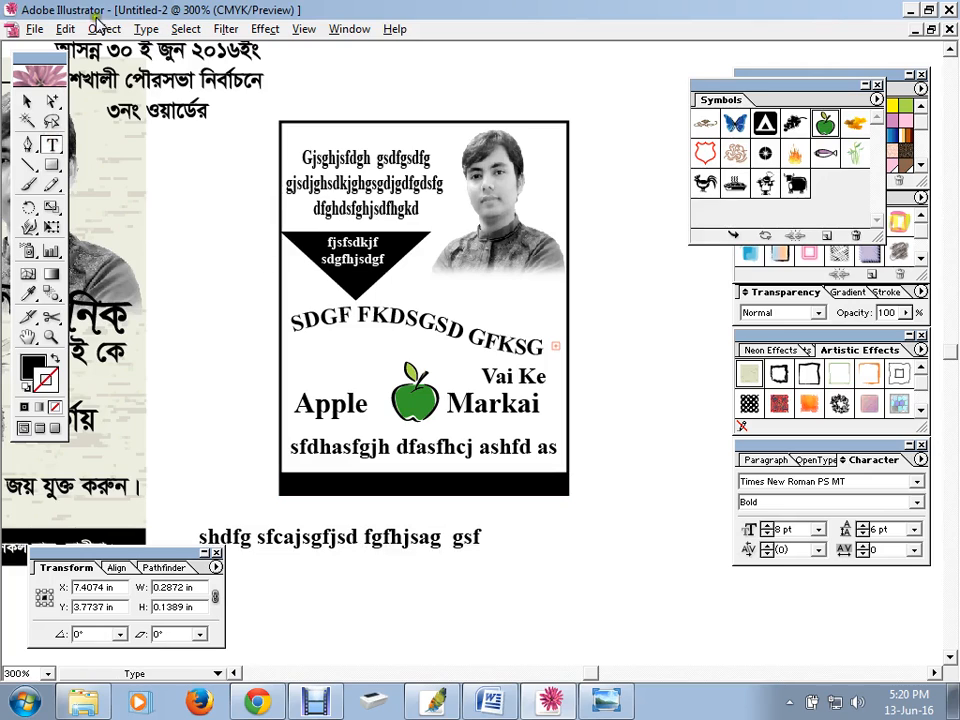
{"action": "left_click", "coordinate": [29, 101]}
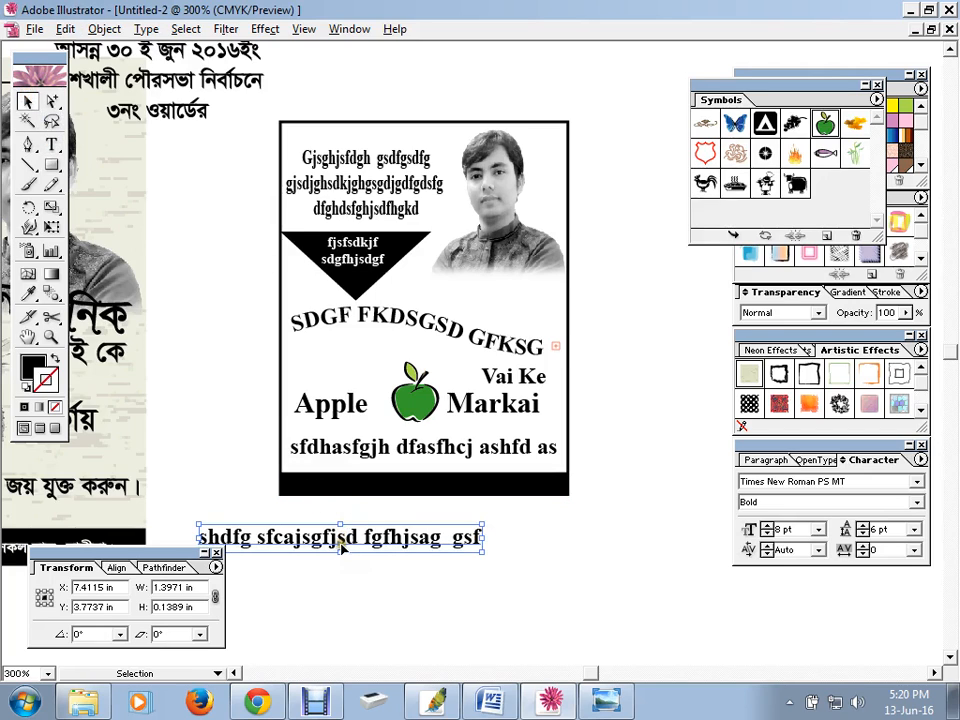
{"action": "left_click_drag", "start_coordinate": [341, 547], "coordinate": [403, 480]}
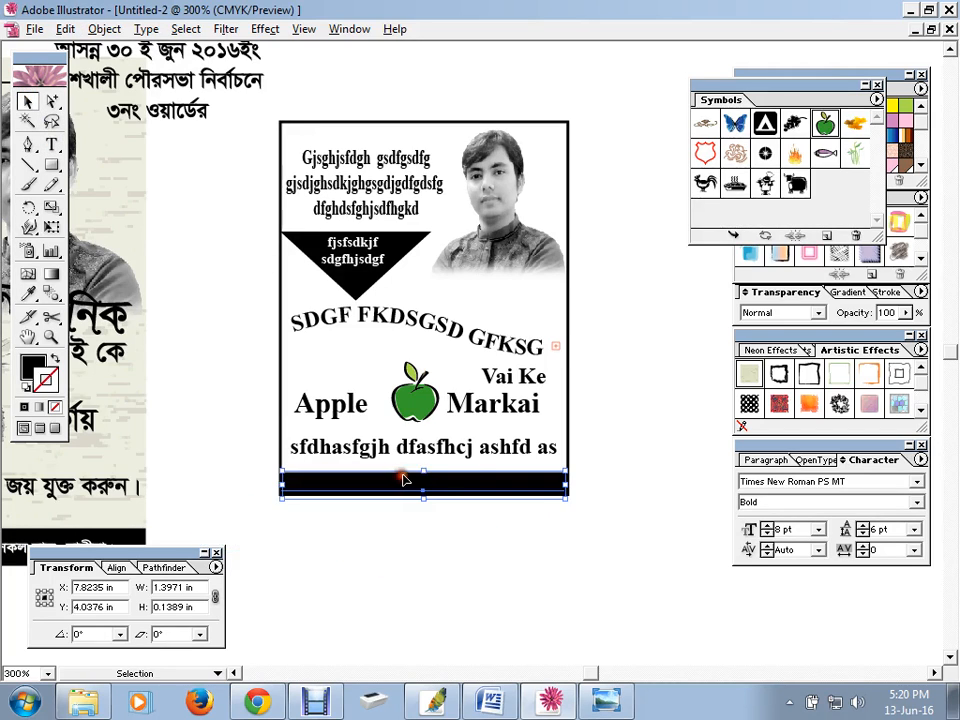
Set the footer text to 7 pt and colour it white
{"action": "left_click", "coordinate": [767, 533]}
{"action": "left_click", "coordinate": [767, 533]}
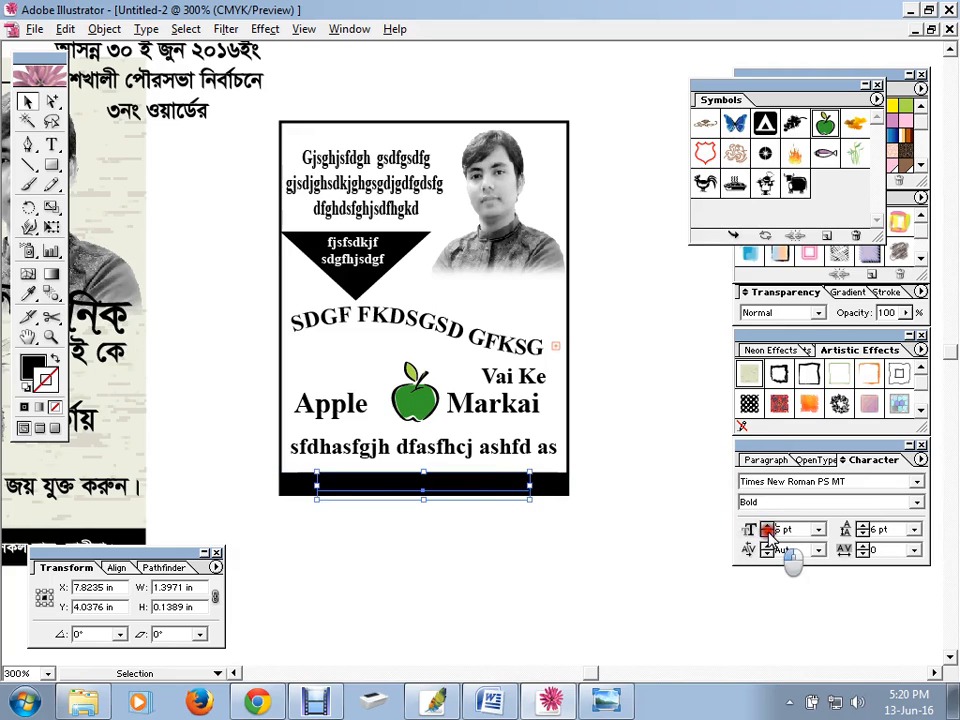
{"action": "left_click", "coordinate": [767, 533]}
{"action": "left_click", "coordinate": [767, 525]}
{"action": "left_click", "coordinate": [767, 525]}
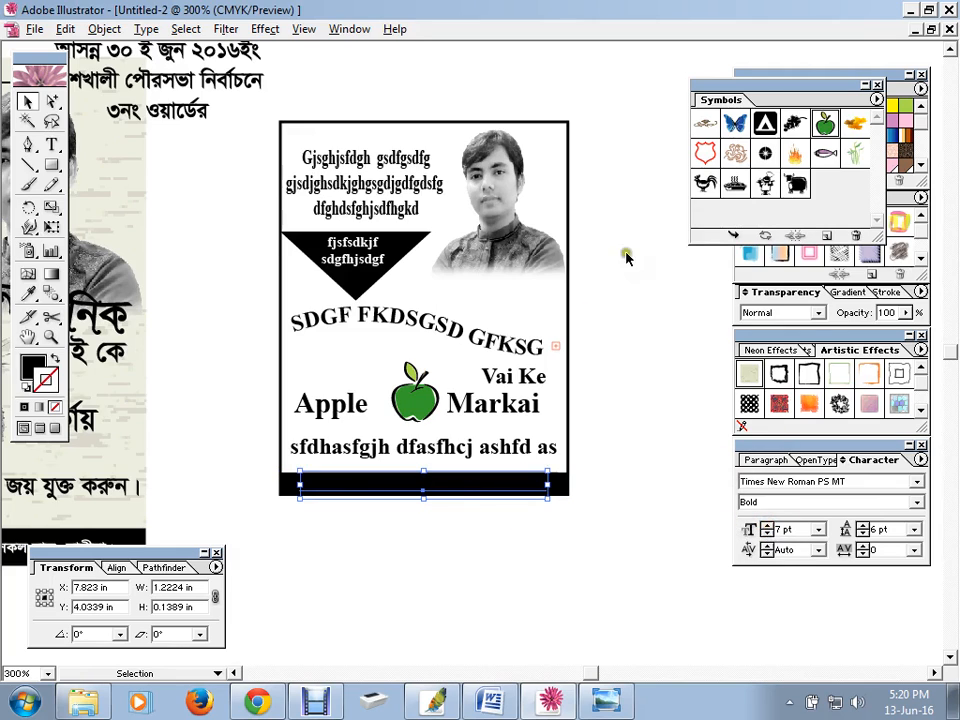
{"action": "left_click_drag", "start_coordinate": [761, 90], "coordinate": [798, 297]}
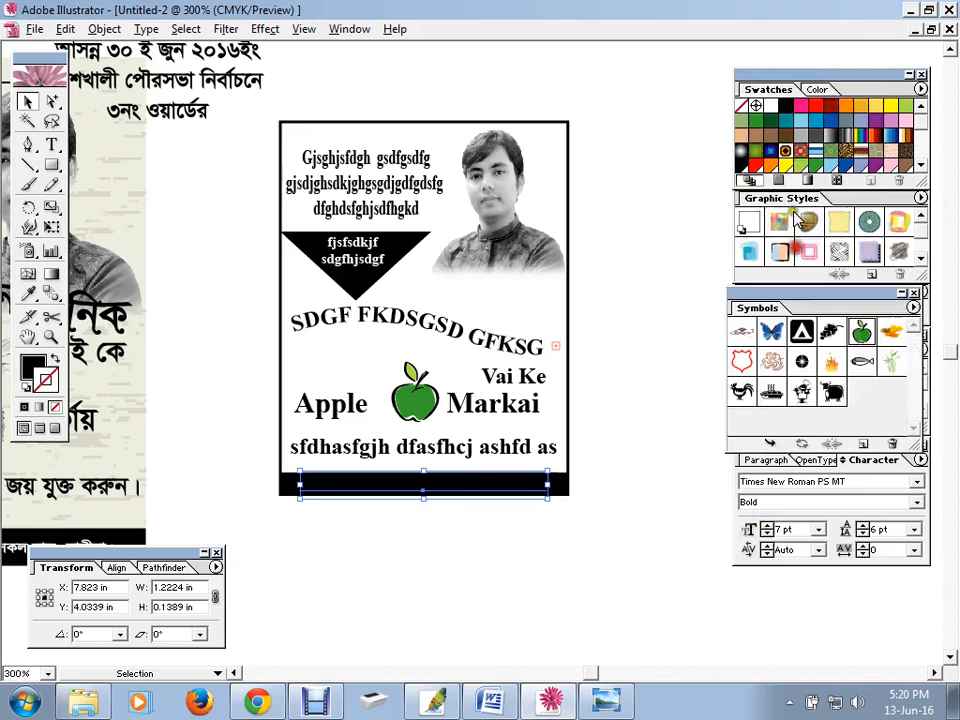
{"action": "left_click", "coordinate": [770, 108]}
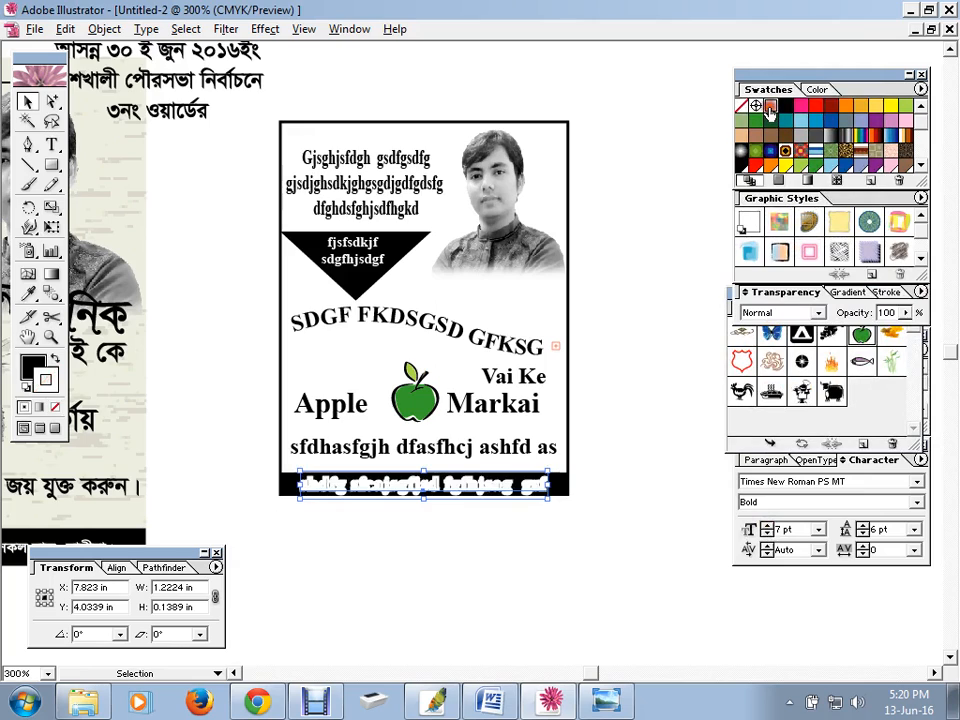
Remove the footer text's stroke and switch its font style to Regular
{"action": "left_click", "coordinate": [53, 361]}
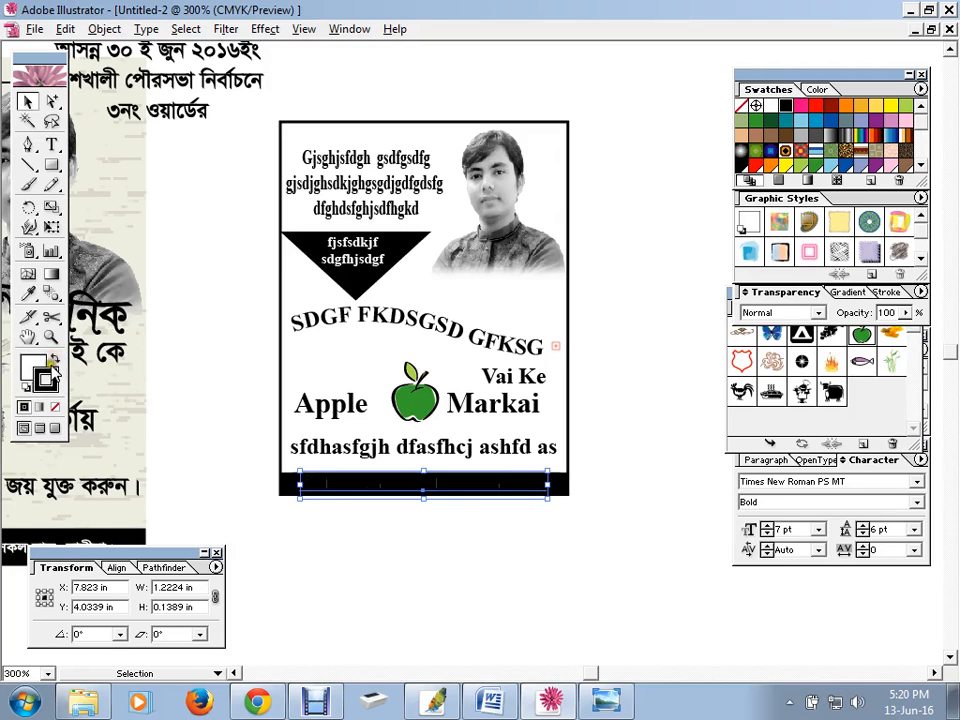
{"action": "left_click", "coordinate": [54, 408]}
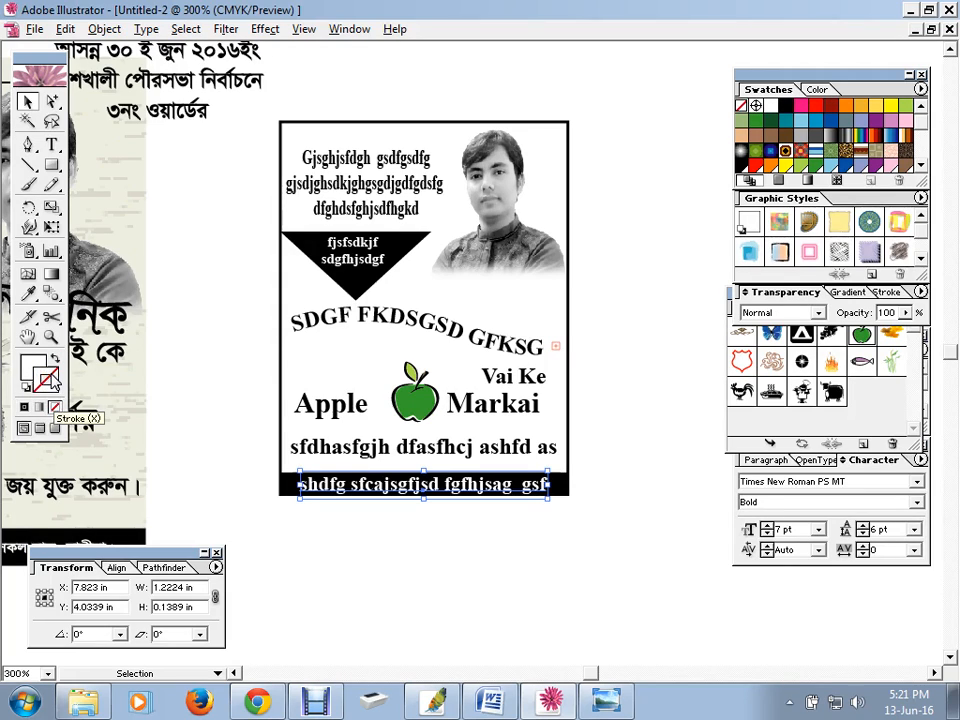
{"action": "left_click", "coordinate": [31, 367]}
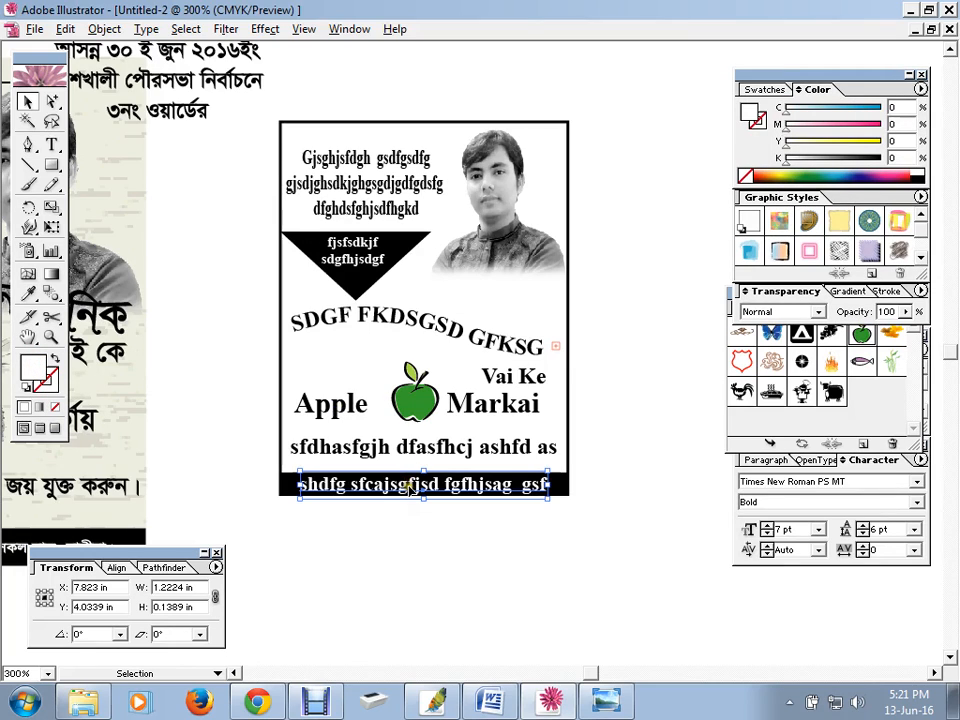
{"action": "left_click", "coordinate": [918, 505]}
{"action": "left_click", "coordinate": [882, 522]}
{"action": "left_click", "coordinate": [648, 568]}
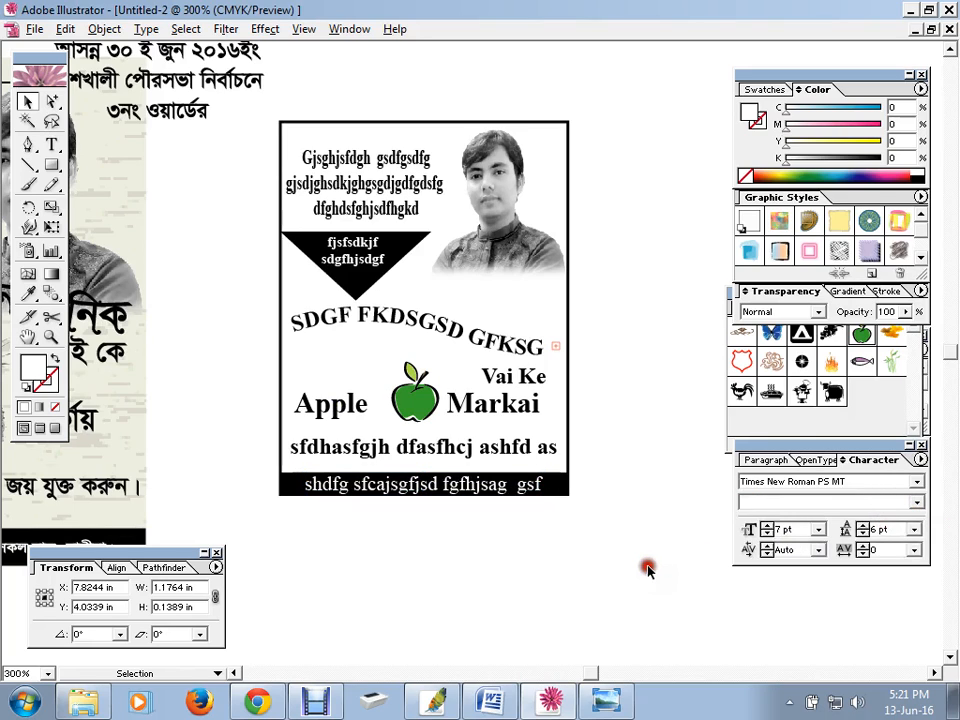
Enlarge the portrait photo to about 0.79 × 0.94 in and shift it down-left
{"action": "left_click", "coordinate": [440, 268]}
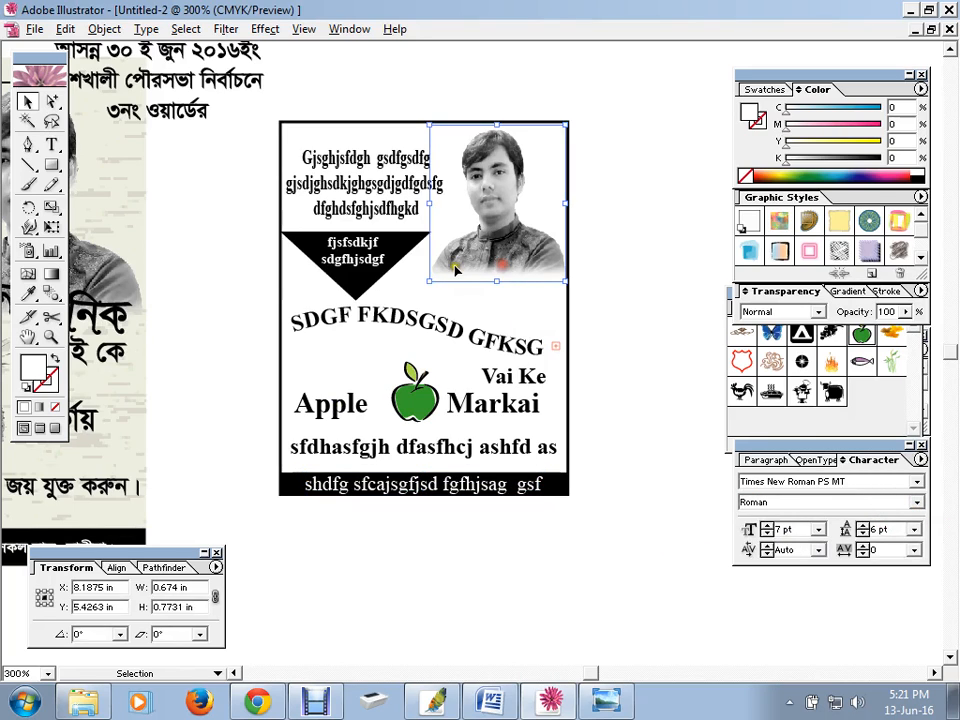
{"action": "left_click_drag", "start_coordinate": [411, 302], "coordinate": [404, 314]}
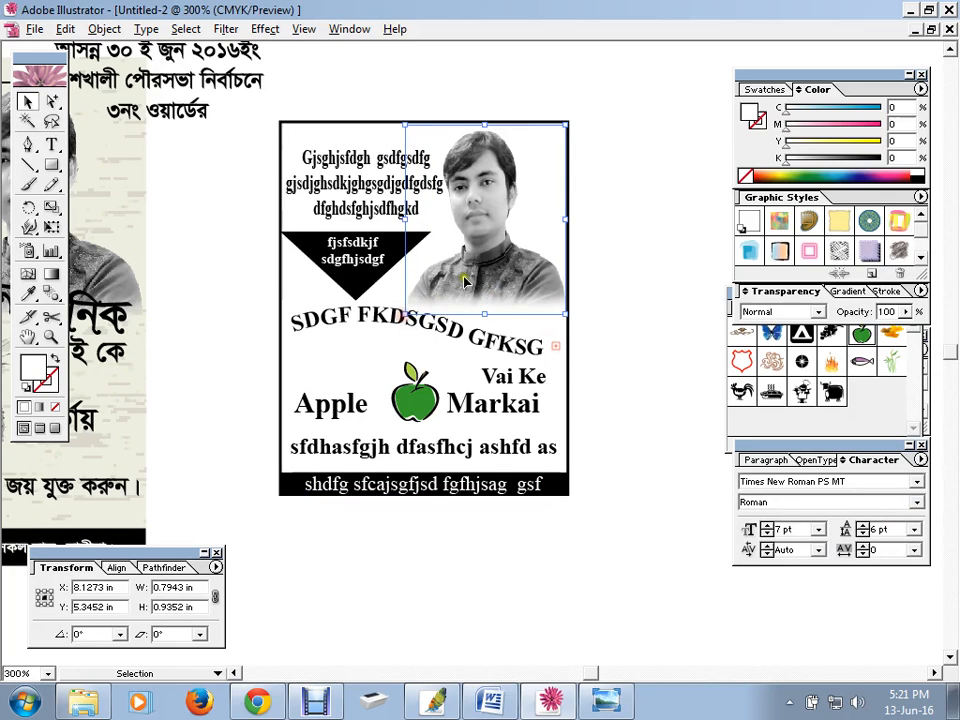
{"action": "left_click_drag", "start_coordinate": [472, 269], "coordinate": [466, 281]}
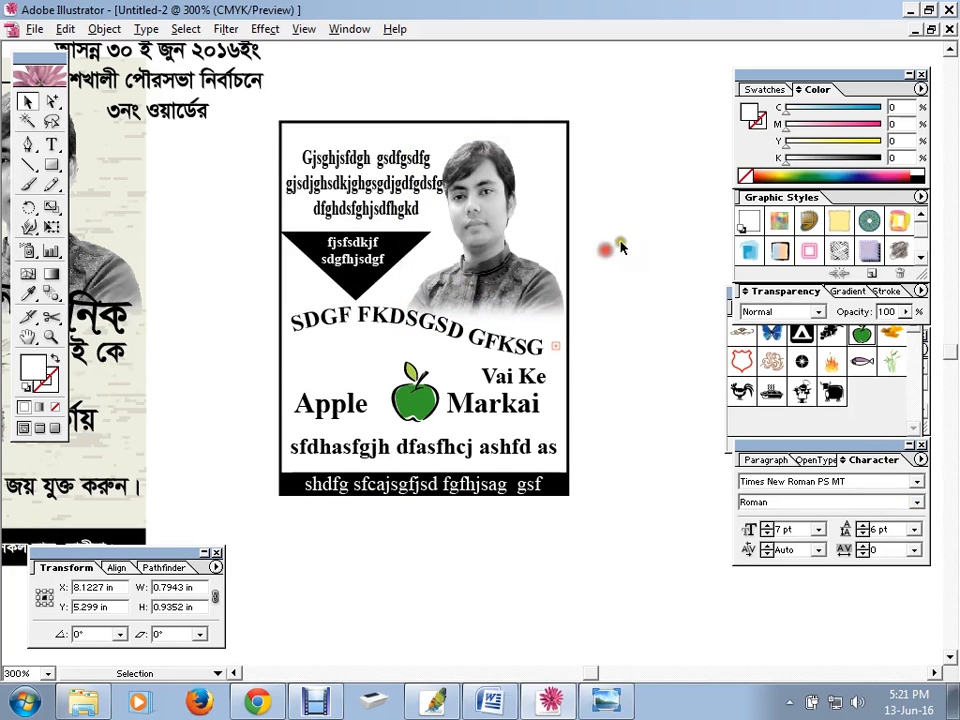
{"action": "left_click_drag", "start_coordinate": [480, 110], "coordinate": [499, 124]}
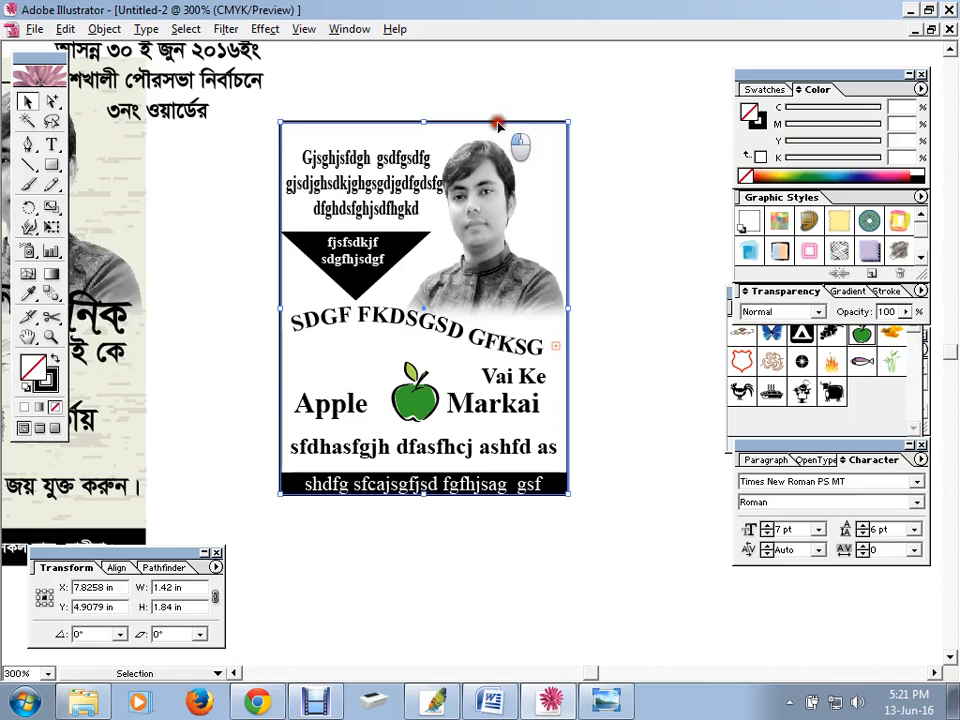
Select only the poster's background frame
{"action": "left_click", "coordinate": [714, 240]}
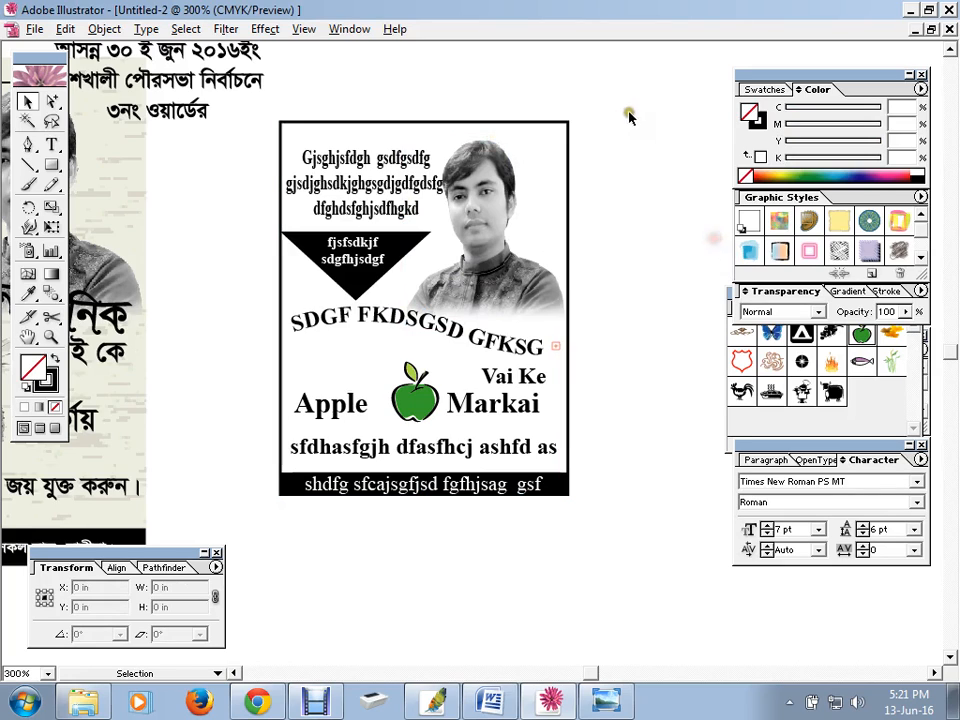
{"action": "left_click_drag", "start_coordinate": [588, 124], "coordinate": [529, 144]}
{"action": "left_click_drag", "start_coordinate": [563, 96], "coordinate": [526, 124]}
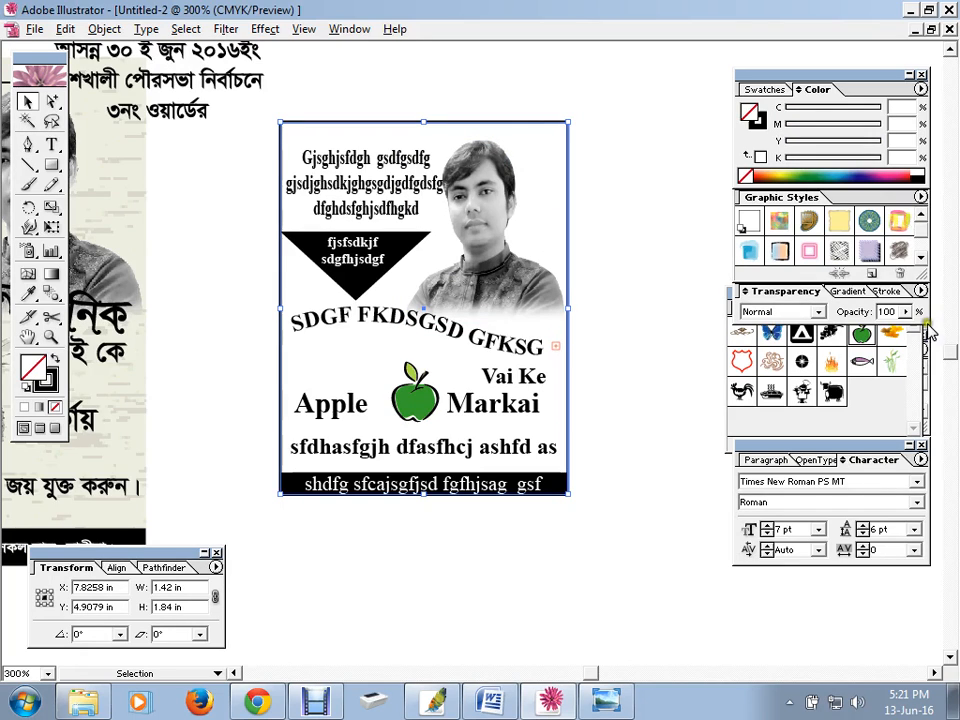
Apply the RGB Concrete texture from the Textures graphic style library to the background frame
{"action": "left_click", "coordinate": [920, 199]}
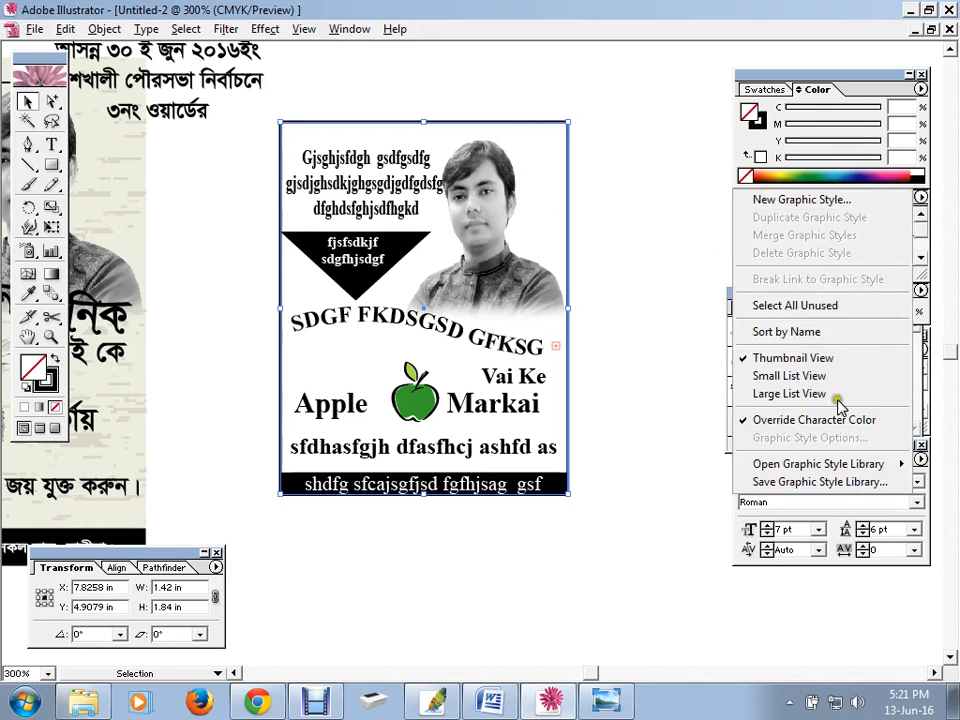
{"action": "mouse_move", "coordinate": [818, 465]}
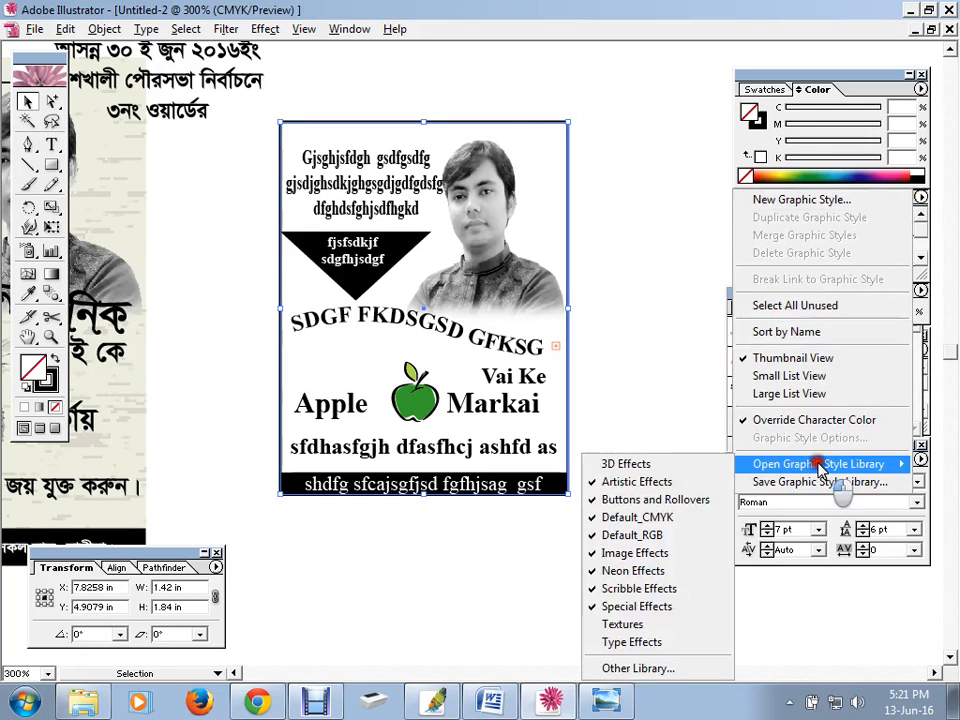
{"action": "left_click", "coordinate": [634, 625]}
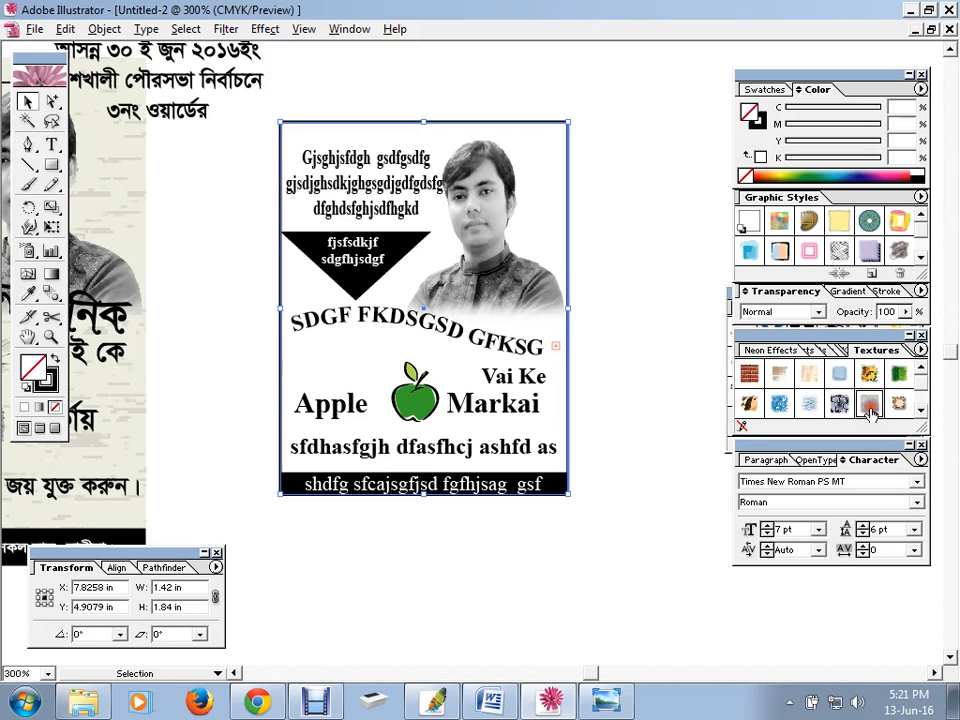
{"action": "left_click", "coordinate": [867, 409]}
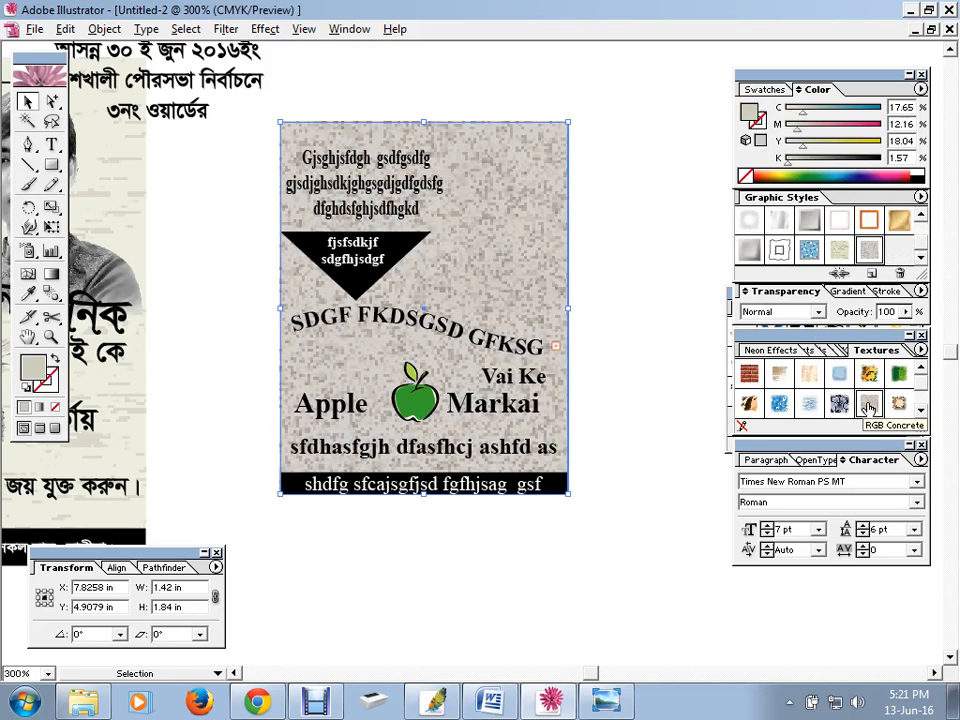
Send the textured background to the back, behind the photo and text
{"action": "right_click", "coordinate": [496, 167]}
{"action": "mouse_move", "coordinate": [580, 360]}
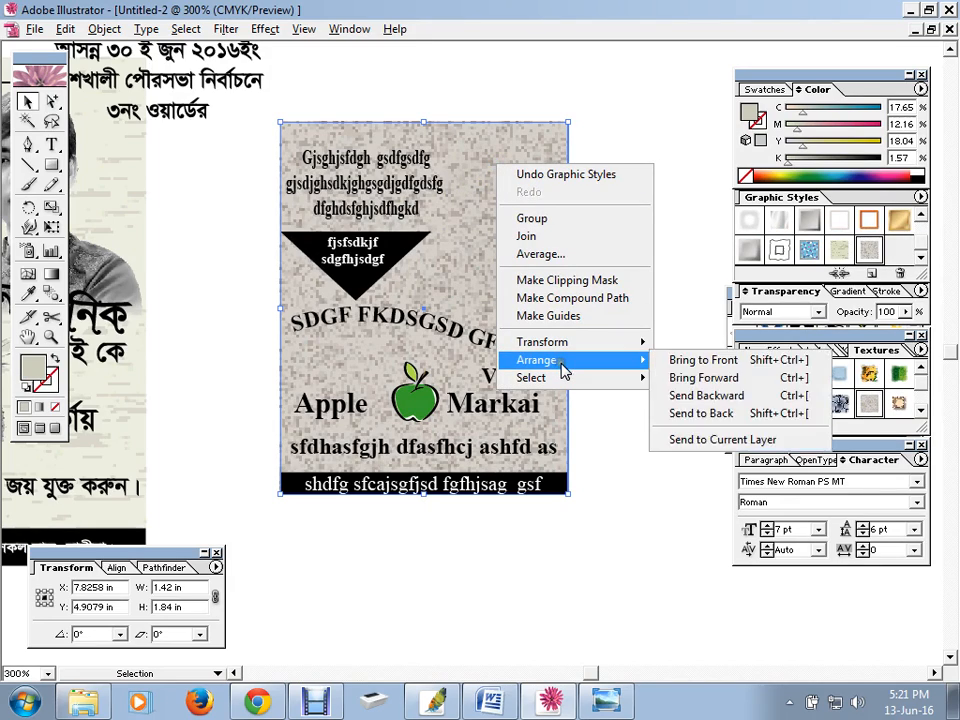
{"action": "left_click", "coordinate": [698, 413]}
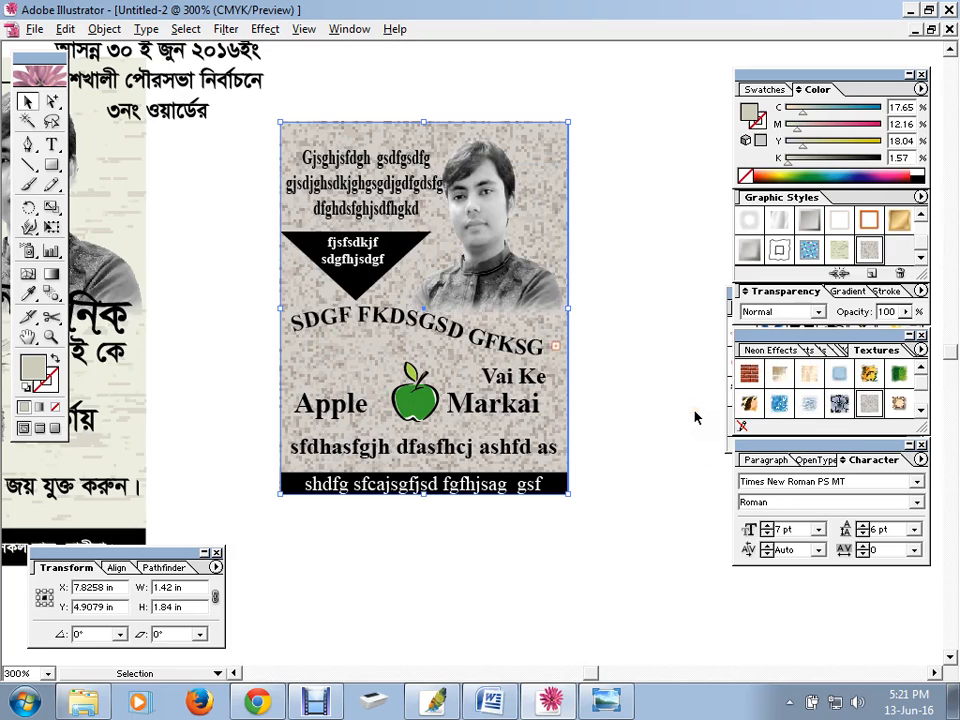
Try several textures, apply the beige brick style, and fade the background to 45% opacity
{"action": "left_click", "coordinate": [901, 404]}
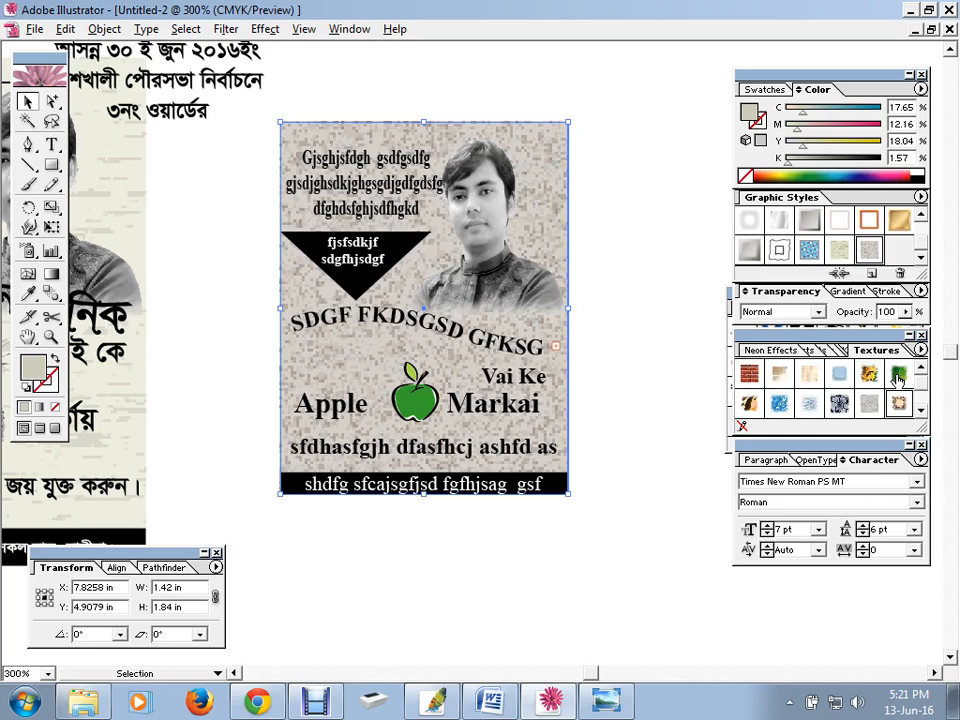
{"action": "left_click", "coordinate": [897, 376]}
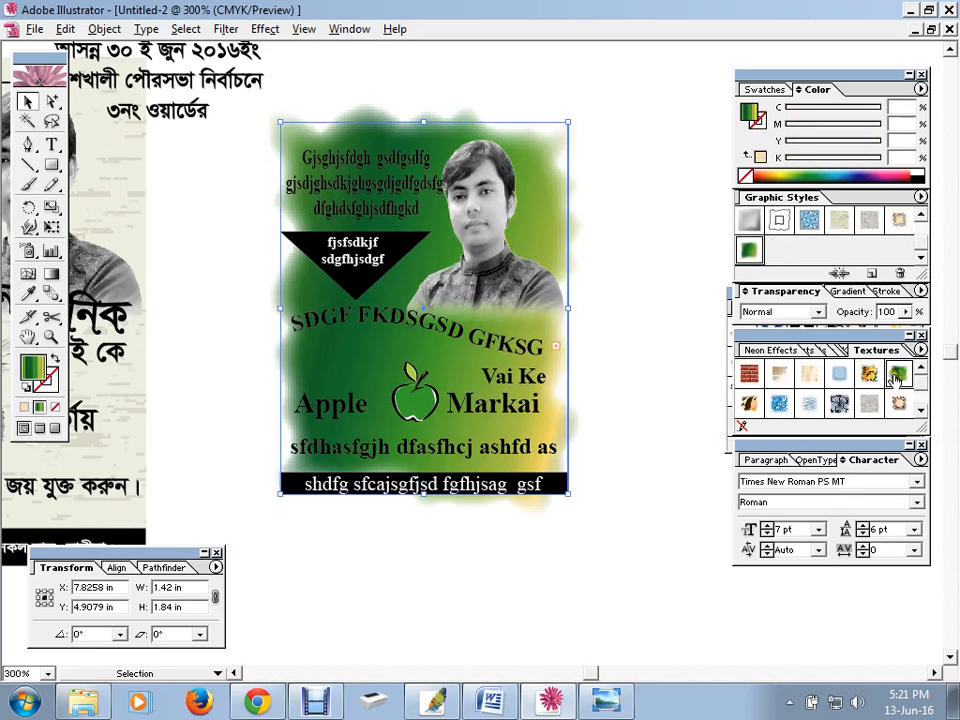
{"action": "left_click", "coordinate": [869, 374]}
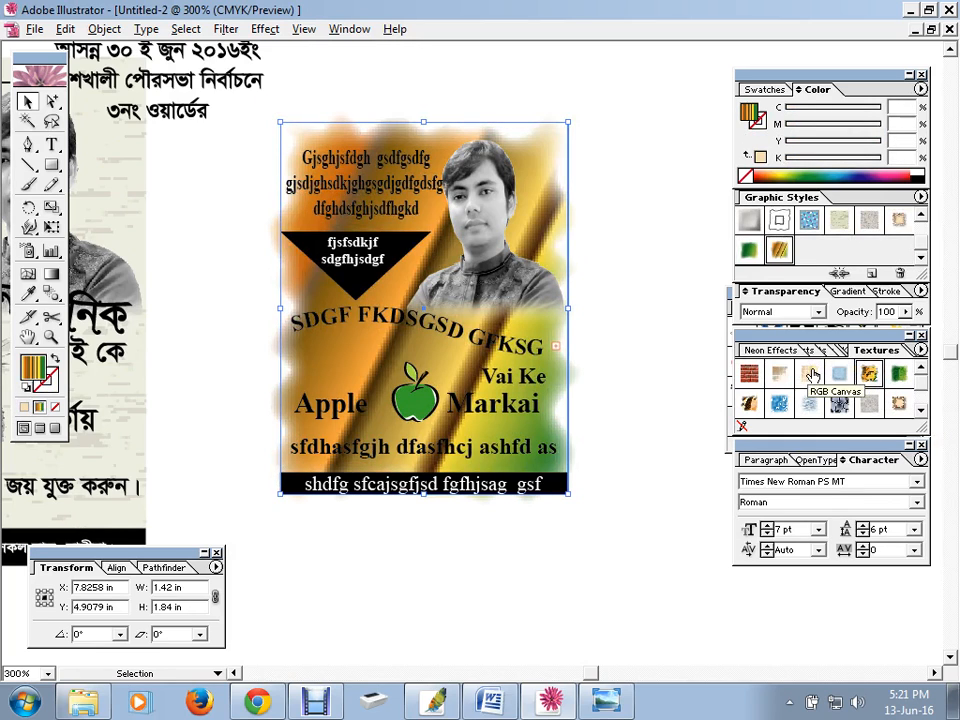
{"action": "left_click", "coordinate": [812, 374]}
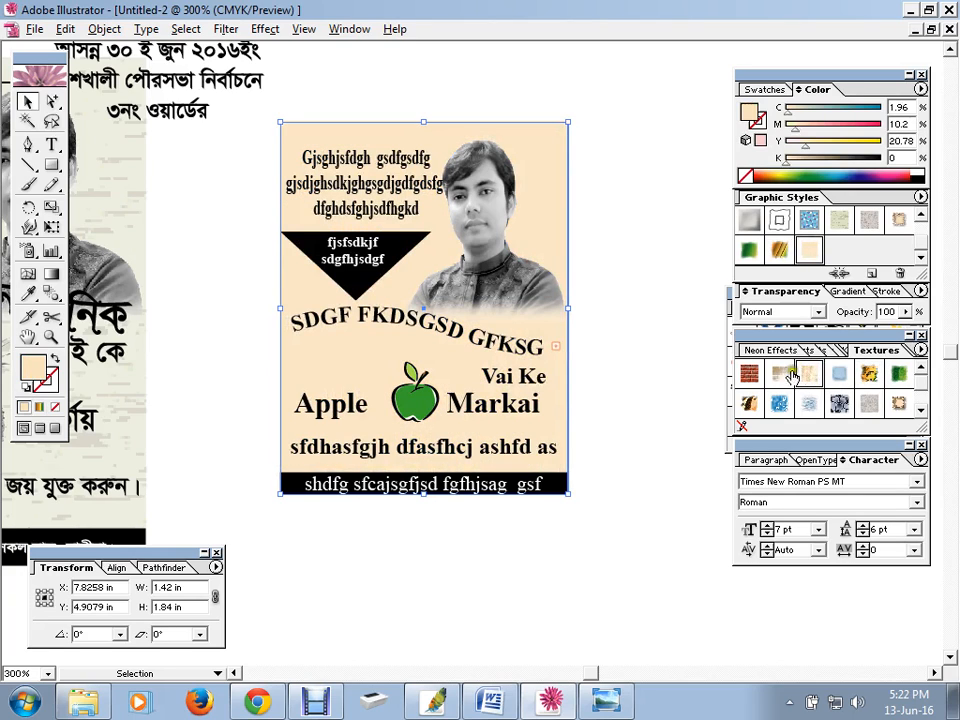
{"action": "left_click", "coordinate": [782, 374]}
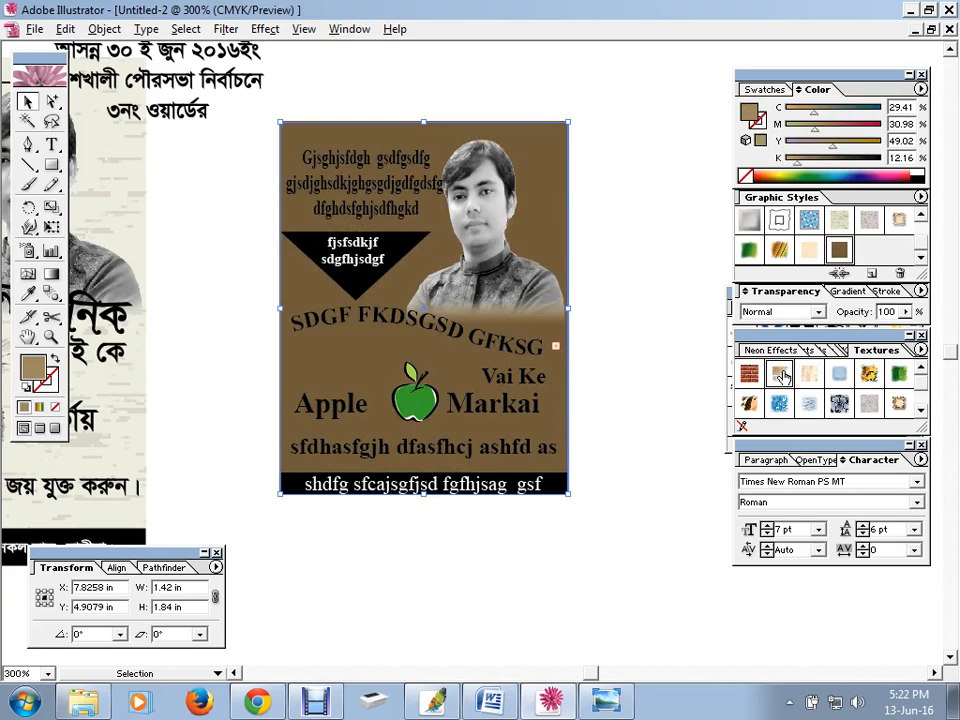
{"action": "left_click", "coordinate": [750, 375]}
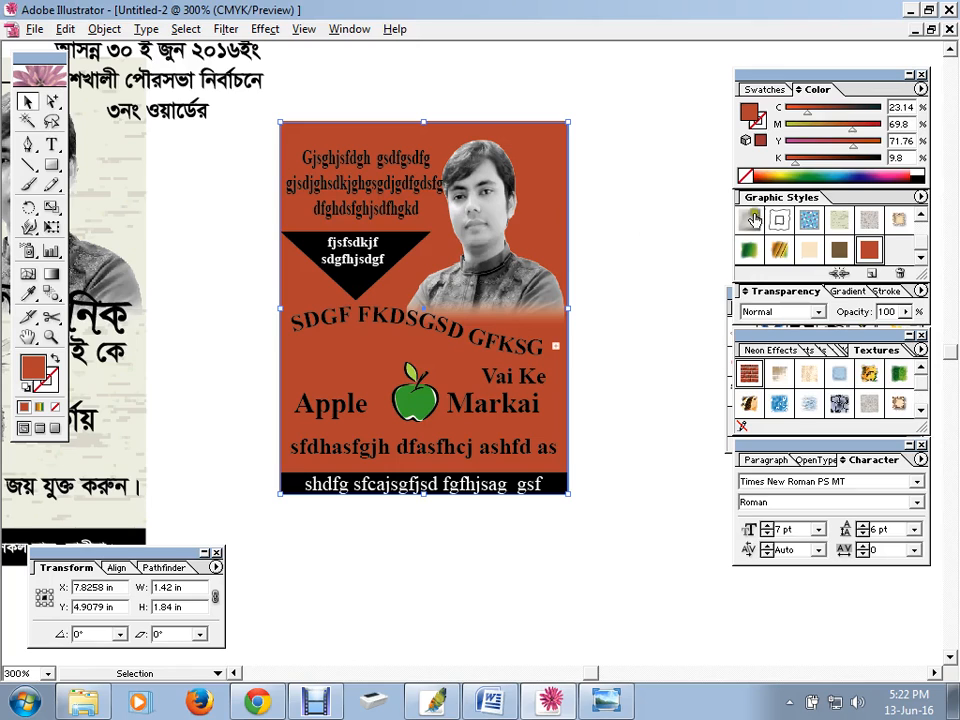
{"action": "left_click", "coordinate": [839, 219]}
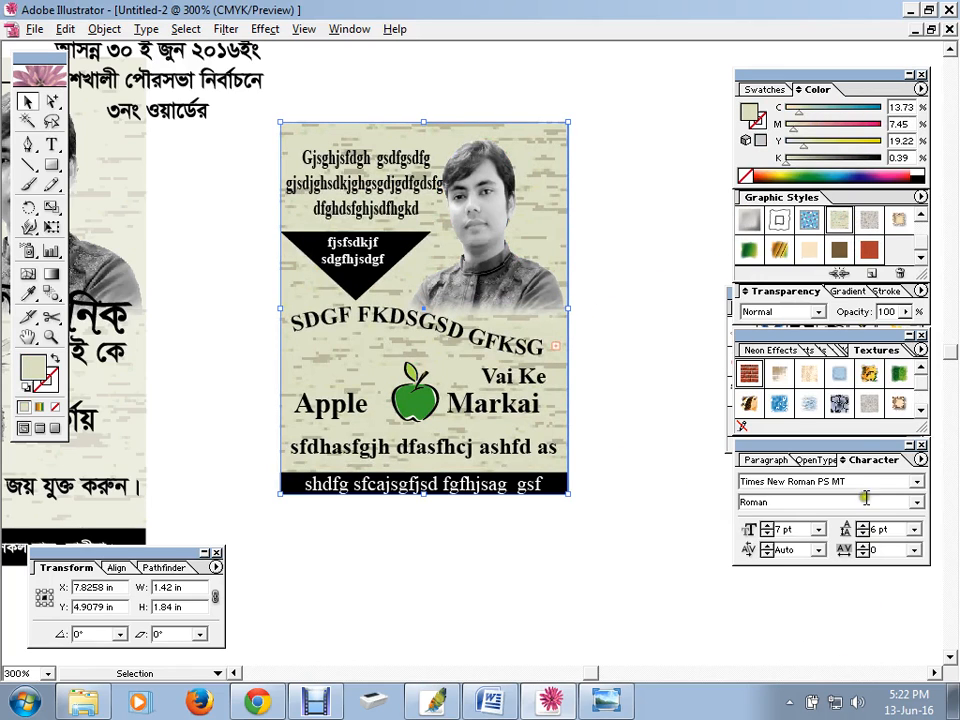
{"action": "left_click_drag", "start_coordinate": [910, 313], "coordinate": [843, 347]}
{"action": "left_click", "coordinate": [644, 389]}
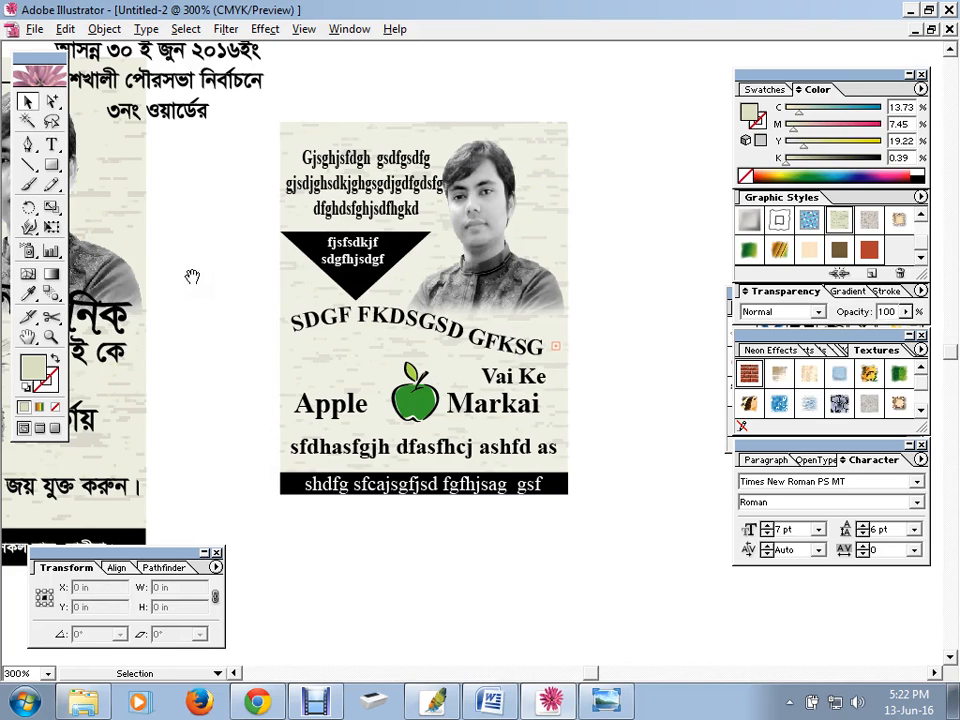
Drag the three-line Bengali election-date text to the poster's upper-left, beside the portrait
{"action": "left_click_drag", "start_coordinate": [192, 276], "coordinate": [636, 285]}
{"action": "left_click", "coordinate": [565, 133]}
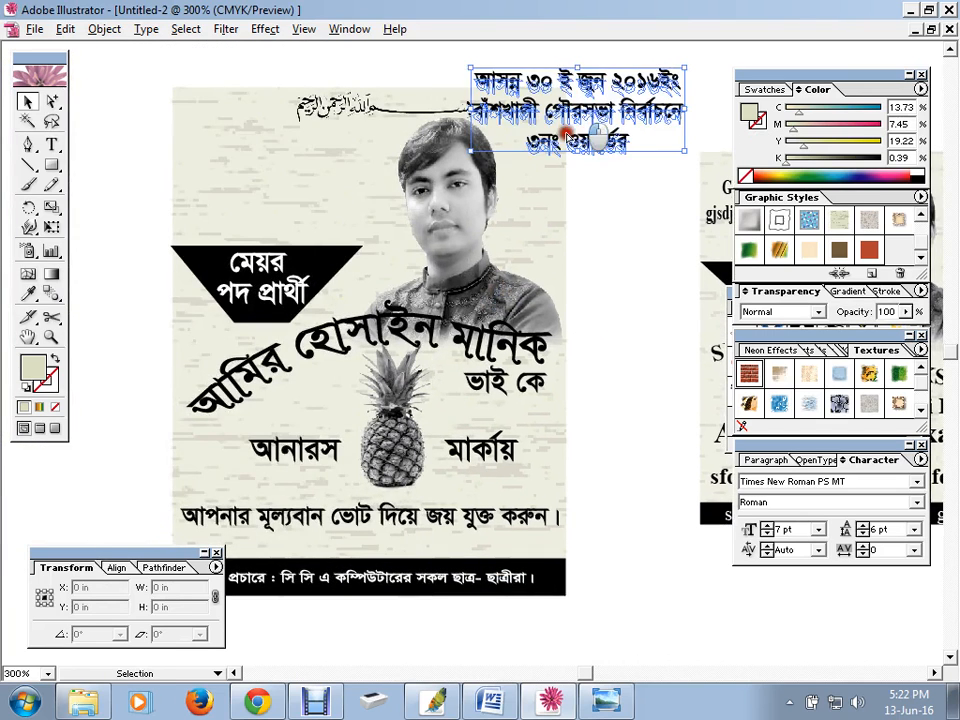
{"action": "left_click_drag", "start_coordinate": [597, 137], "coordinate": [307, 199]}
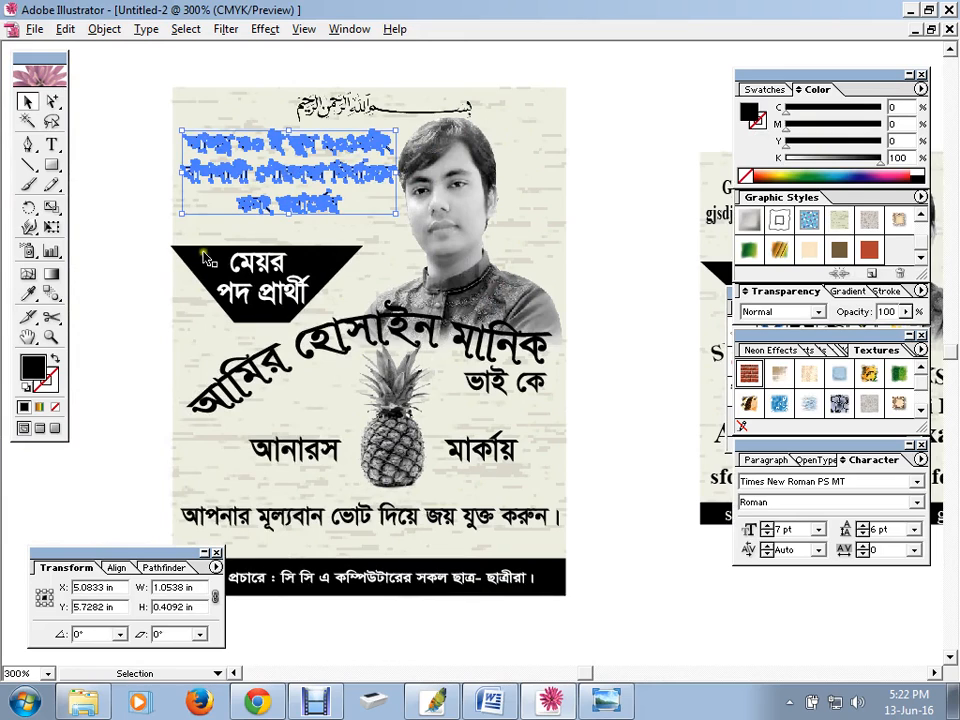
{"action": "left_click", "coordinate": [154, 253]}
{"action": "key", "text": "space"}
{"action": "left_click_drag", "start_coordinate": [250, 330], "coordinate": [317, 321]}
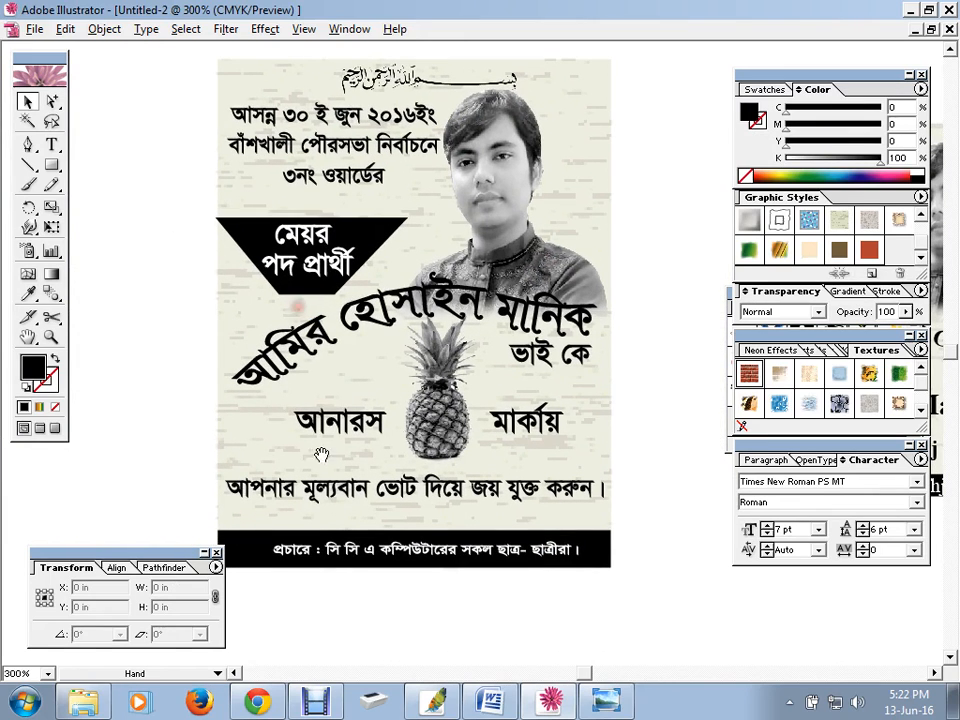